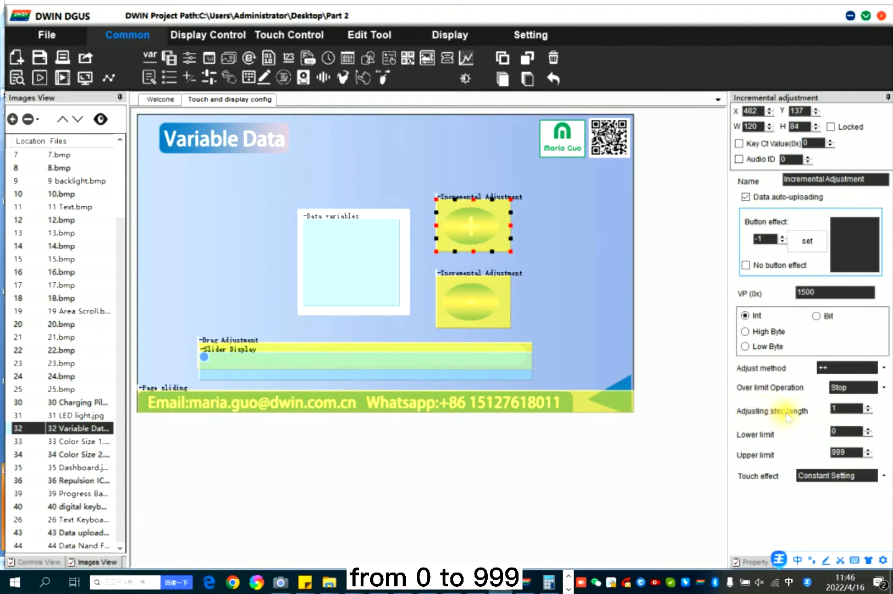
Review the minus Incremental Adjustment and Data variables settings, and move the Slider Display up off the Drag Adjustment to X 84, Y 303.
{"action": "left_click", "coordinate": [495, 307]}
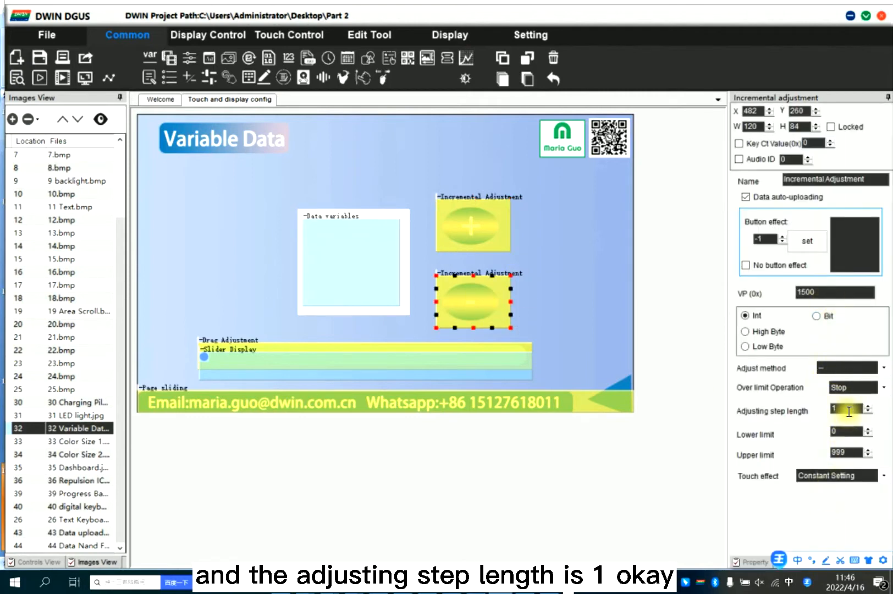
{"action": "left_click", "coordinate": [366, 248]}
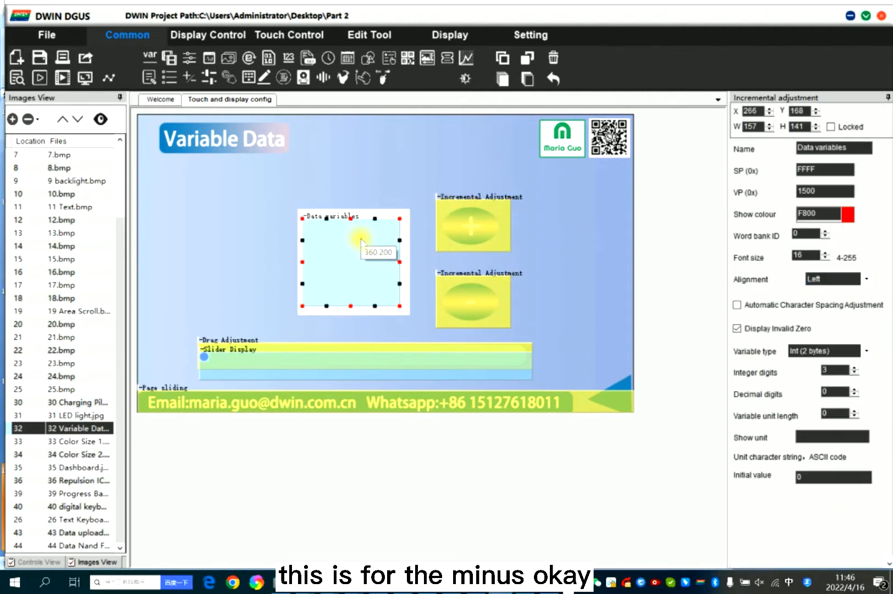
{"action": "left_click", "coordinate": [254, 358]}
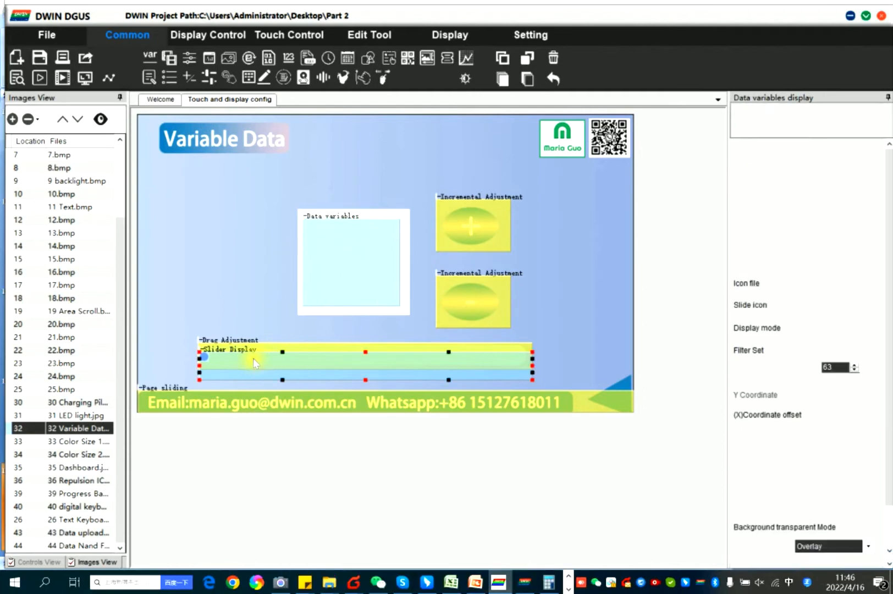
{"action": "left_click_drag", "start_coordinate": [253, 358], "coordinate": [236, 314]}
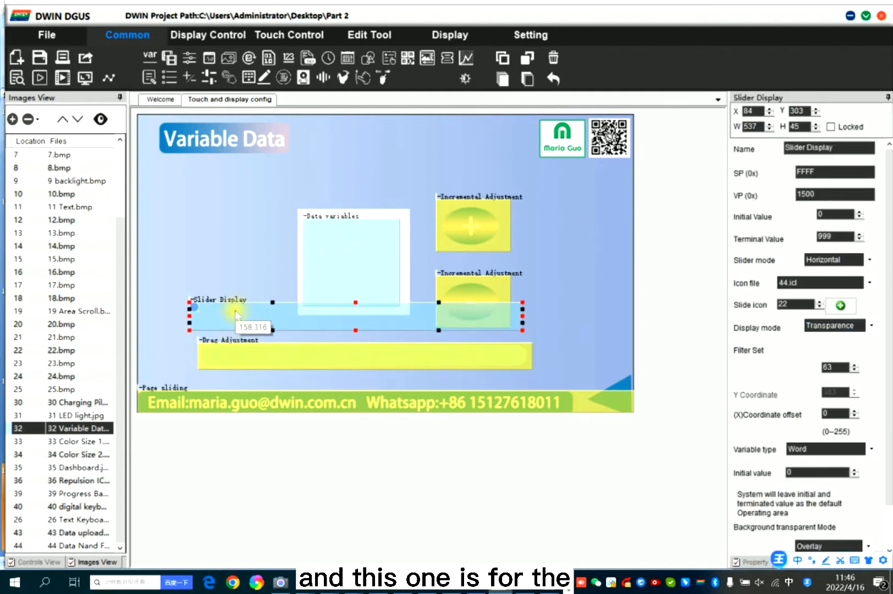
Compare the VP addresses and value ranges of the Drag Adjustment, Slider Display and Data variables controls.
{"action": "left_click", "coordinate": [242, 360]}
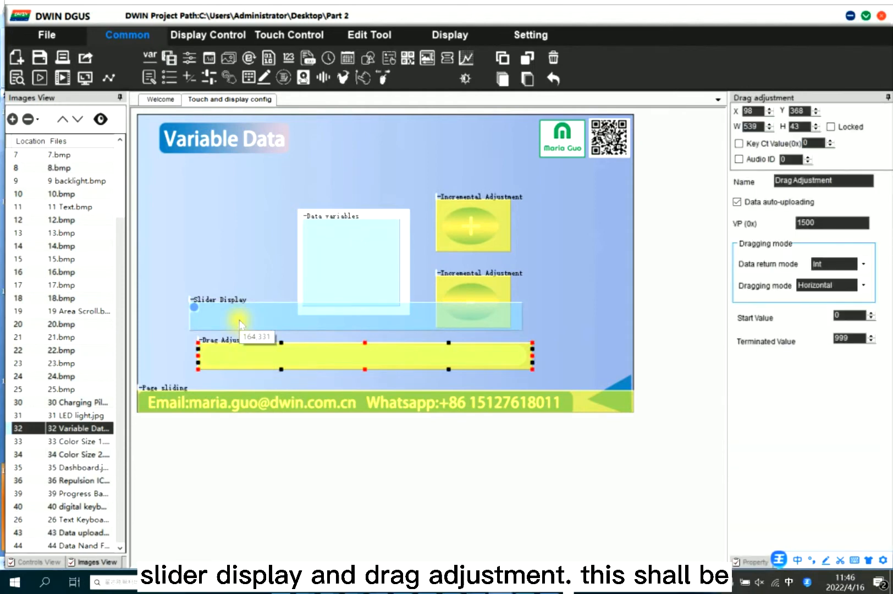
{"action": "left_click", "coordinate": [231, 325]}
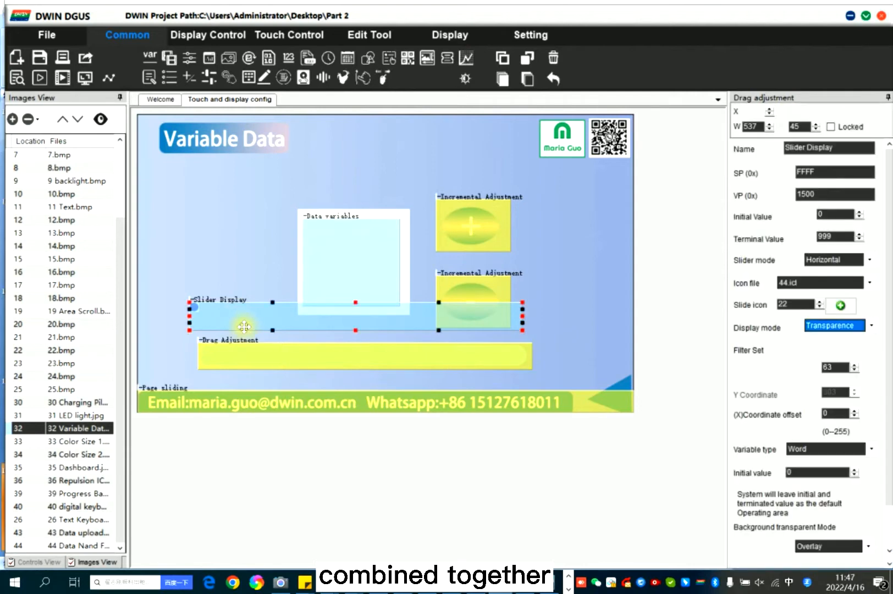
{"action": "left_click", "coordinate": [240, 353]}
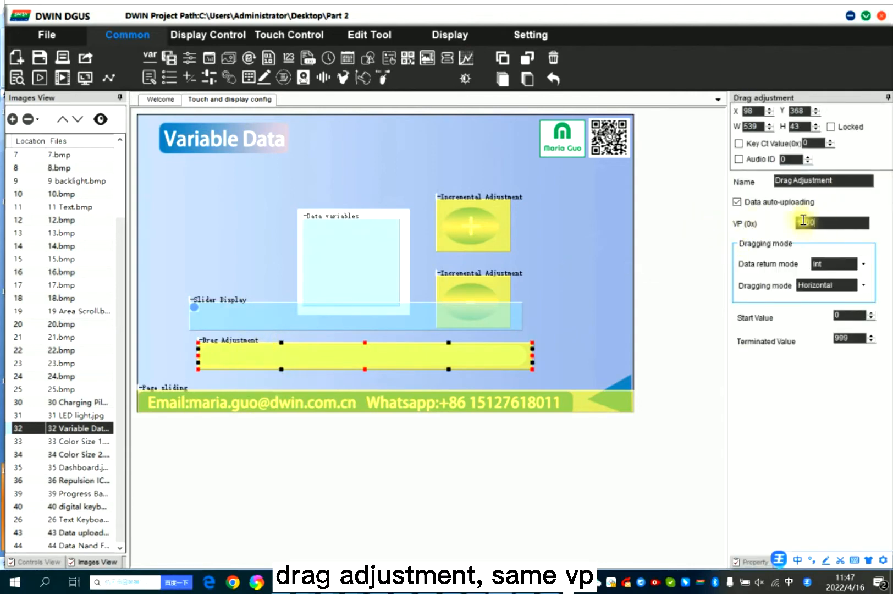
{"action": "left_click", "coordinate": [345, 258]}
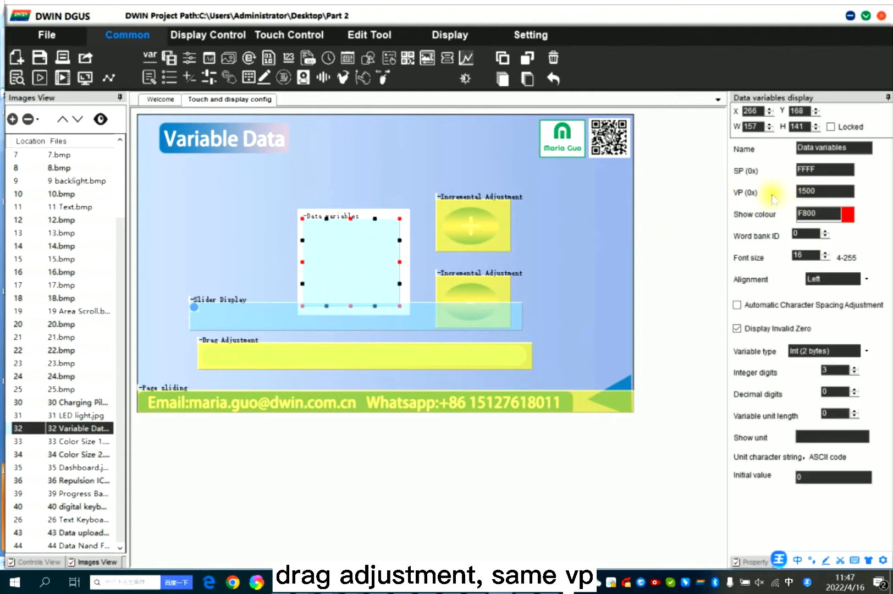
Set the Drag Adjustment's data return mode to Int and dragging mode to Horizontal, and check its start value.
{"action": "left_click", "coordinate": [334, 363]}
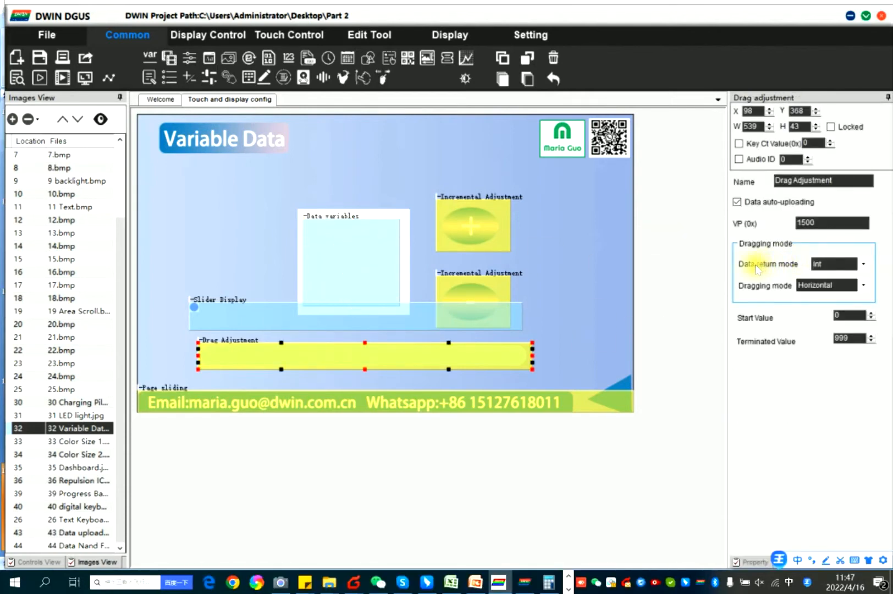
{"action": "left_click", "coordinate": [835, 264]}
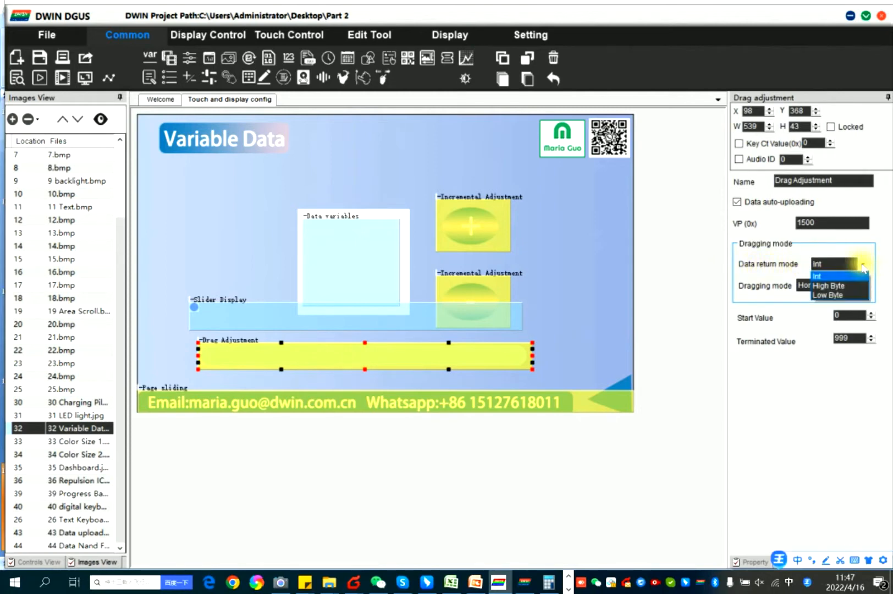
{"action": "left_click", "coordinate": [827, 275]}
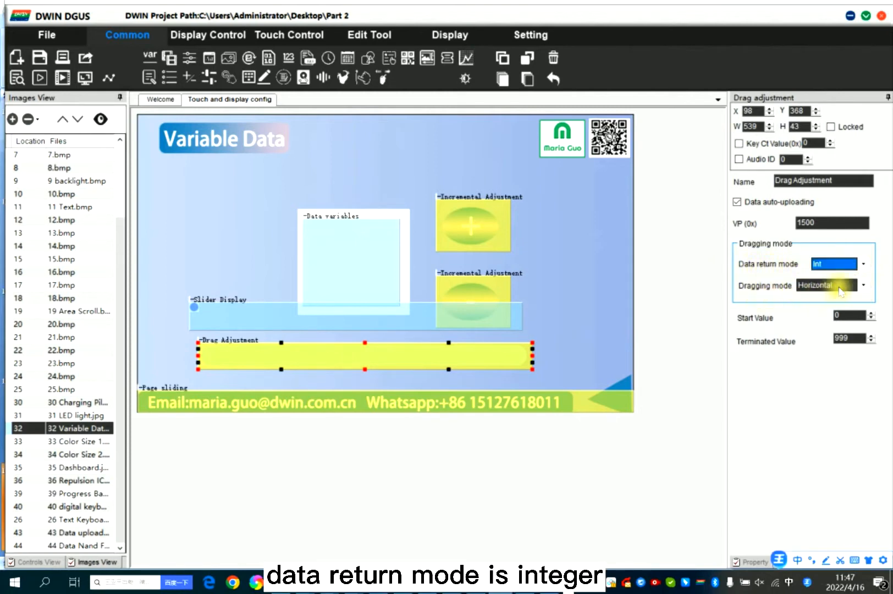
{"action": "left_click", "coordinate": [865, 290]}
{"action": "left_click", "coordinate": [866, 290]}
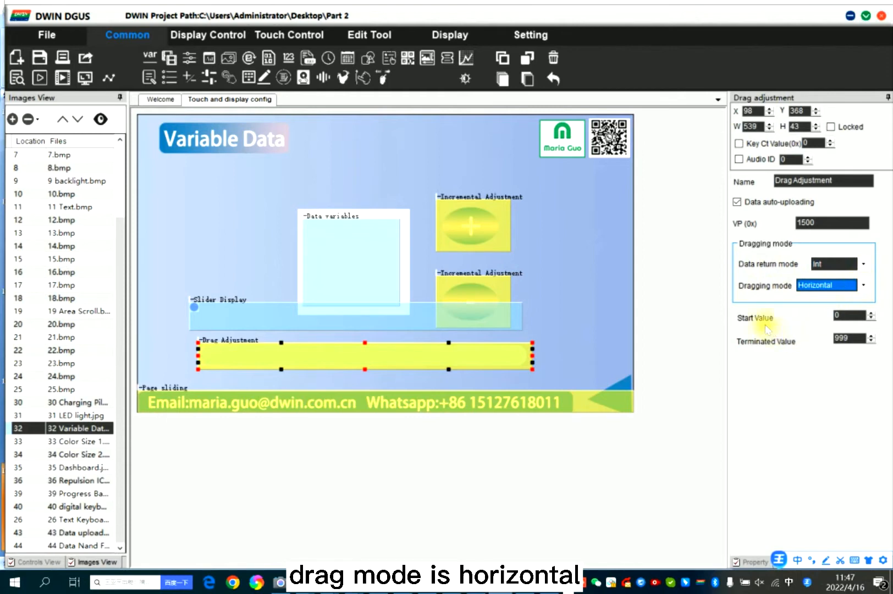
{"action": "left_click", "coordinate": [856, 319]}
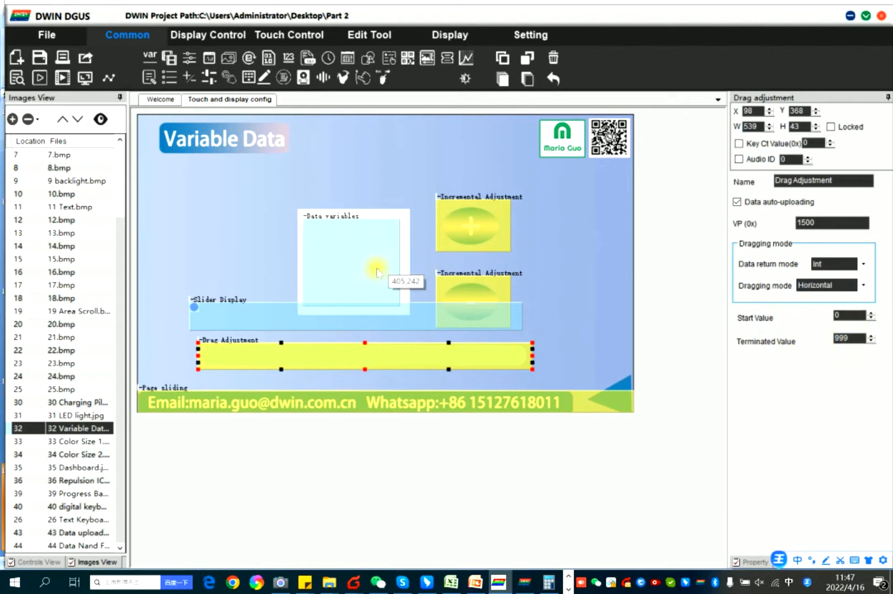
Move the Slider Display back over the Drag Adjustment bar to X 92, Y 364, and review its VP address and slider settings.
{"action": "left_click", "coordinate": [264, 318]}
{"action": "left_click_drag", "start_coordinate": [265, 318], "coordinate": [269, 356]}
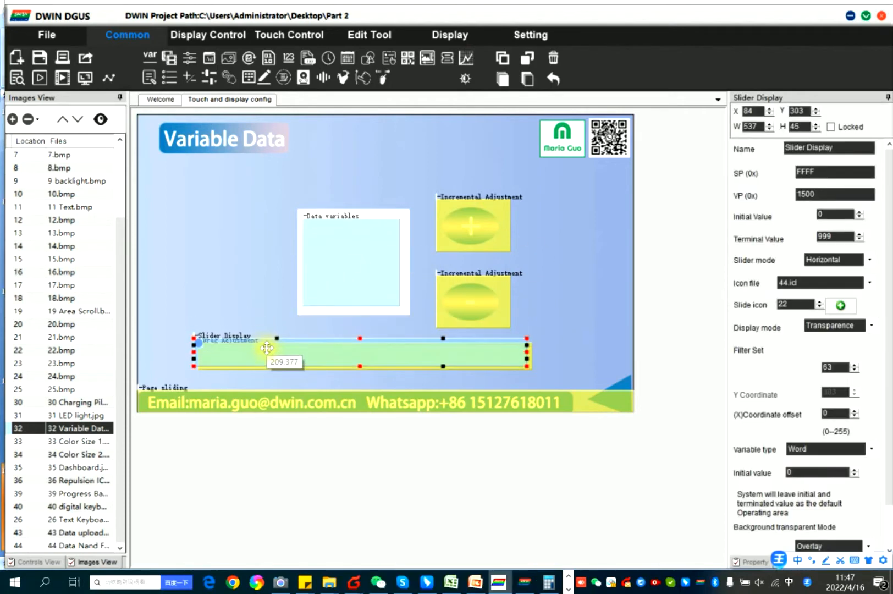
{"action": "left_click", "coordinate": [806, 193]}
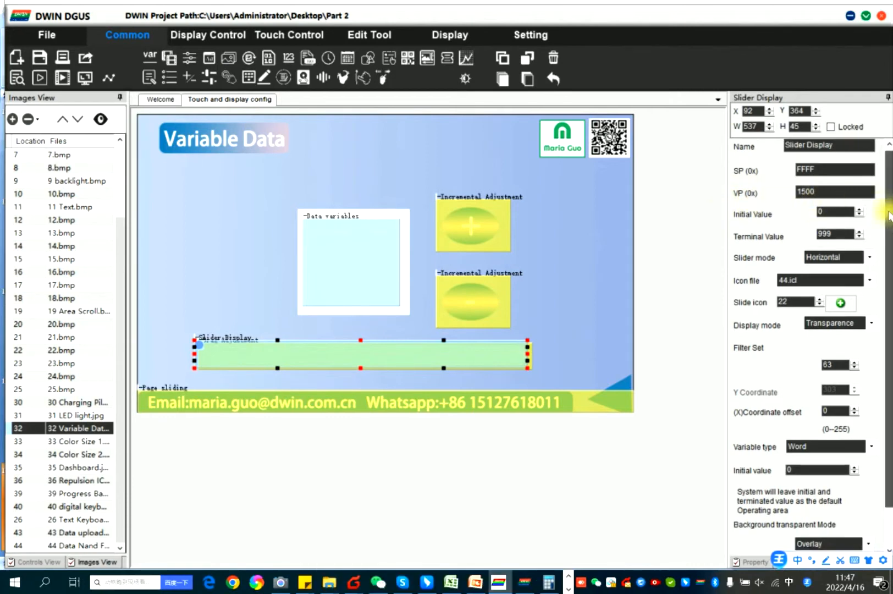
{"action": "scroll", "coordinate": [886, 212], "scroll_direction": "down", "scroll_amount": 1}
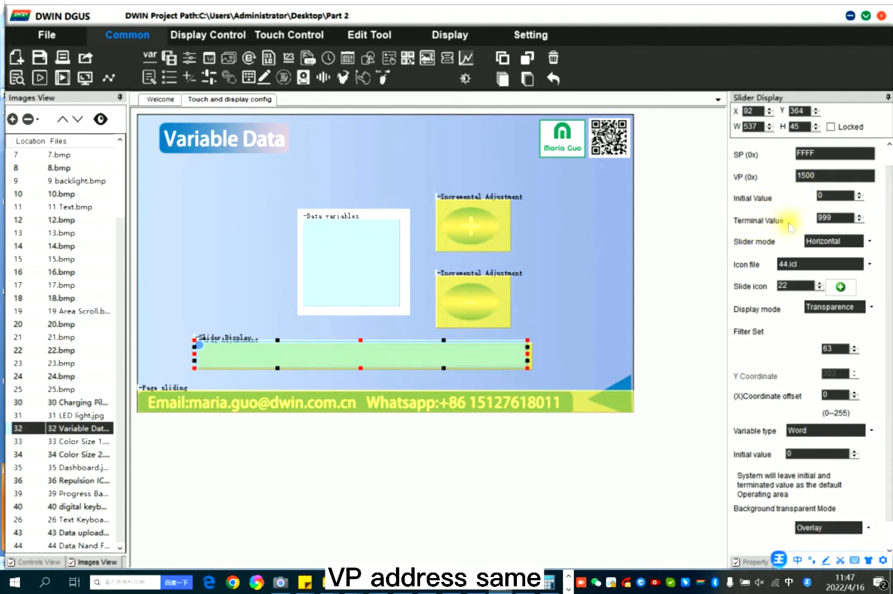
{"action": "scroll", "coordinate": [787, 225], "scroll_direction": "down", "scroll_amount": 1}
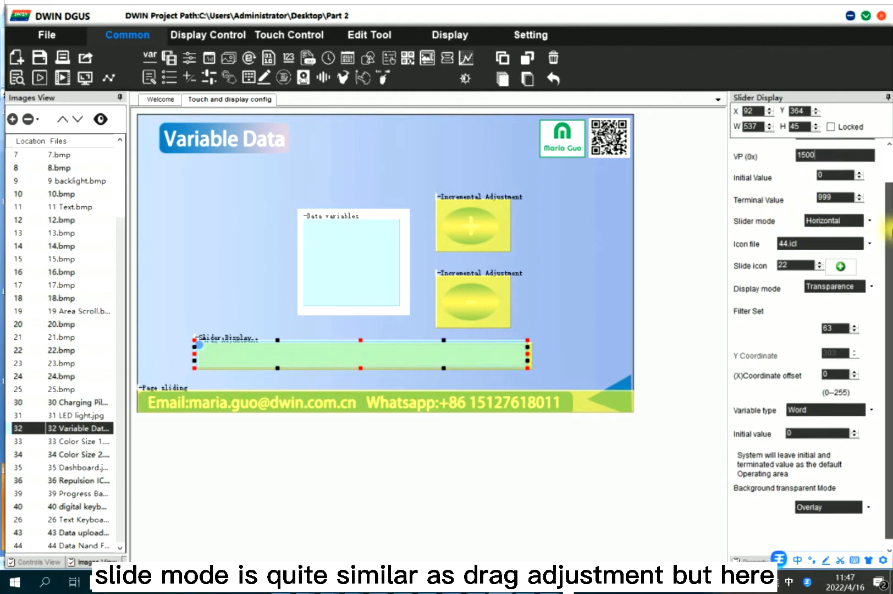
{"action": "scroll", "coordinate": [880, 242], "scroll_direction": "down", "scroll_amount": 1}
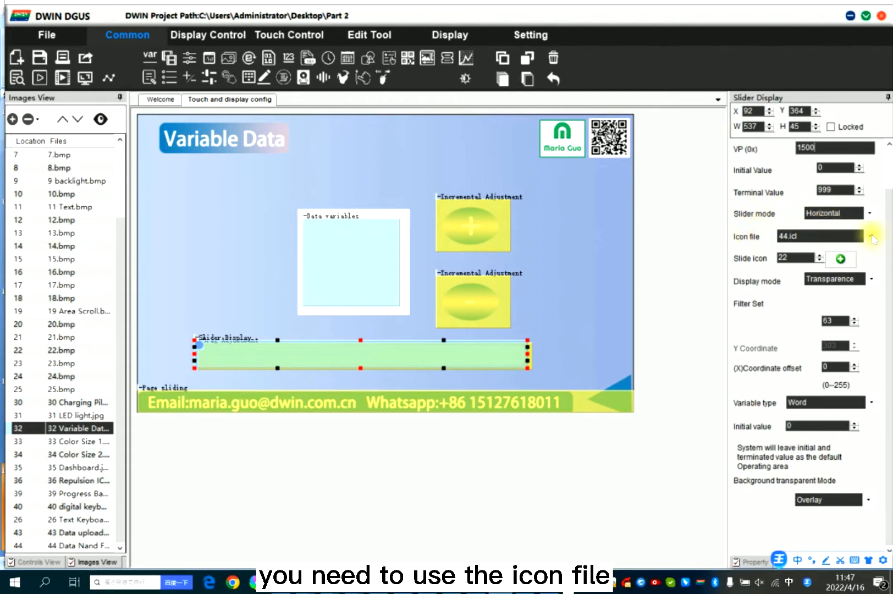
Check the icon files available for the Slider Display and preview the slide icons contained in 44.icl.
{"action": "left_click", "coordinate": [872, 236]}
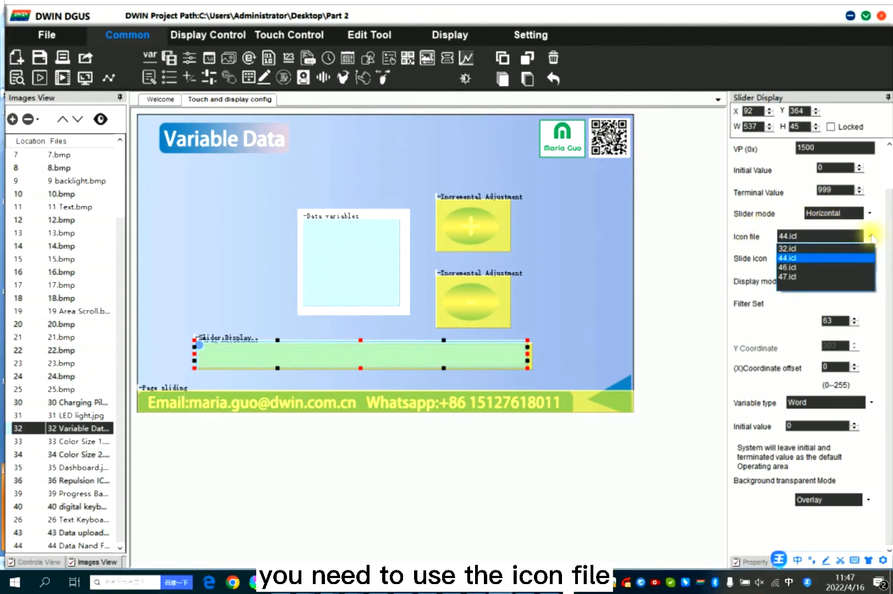
{"action": "left_click", "coordinate": [867, 238]}
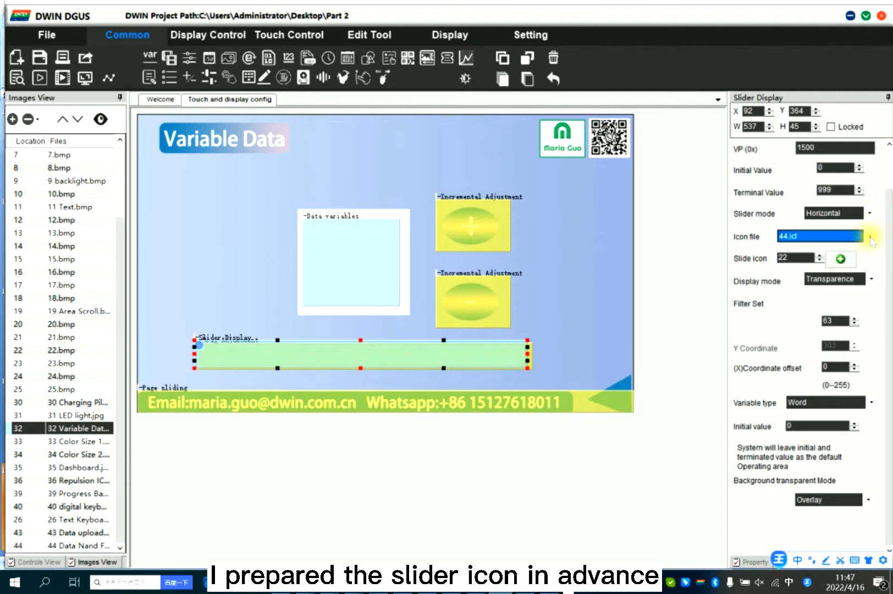
{"action": "left_click", "coordinate": [840, 258]}
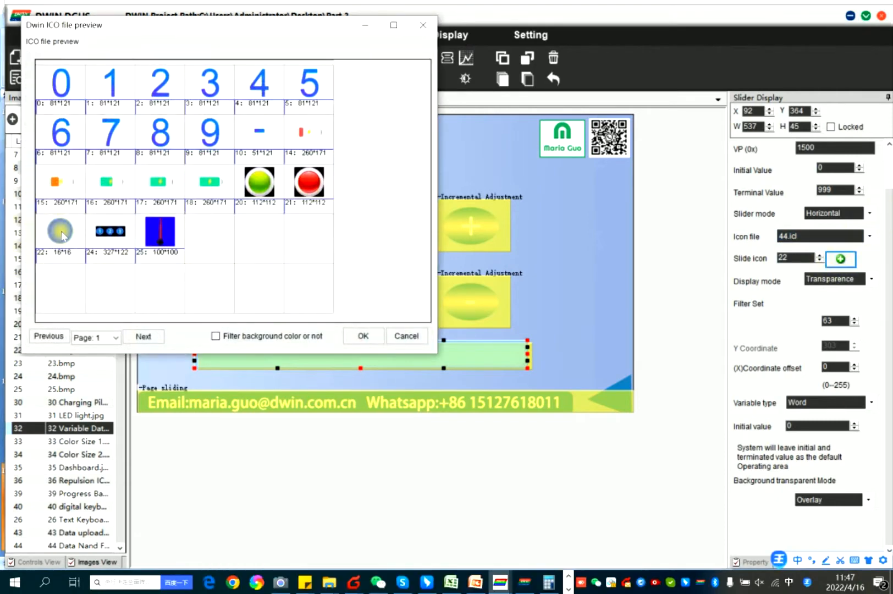
{"action": "left_click", "coordinate": [423, 24]}
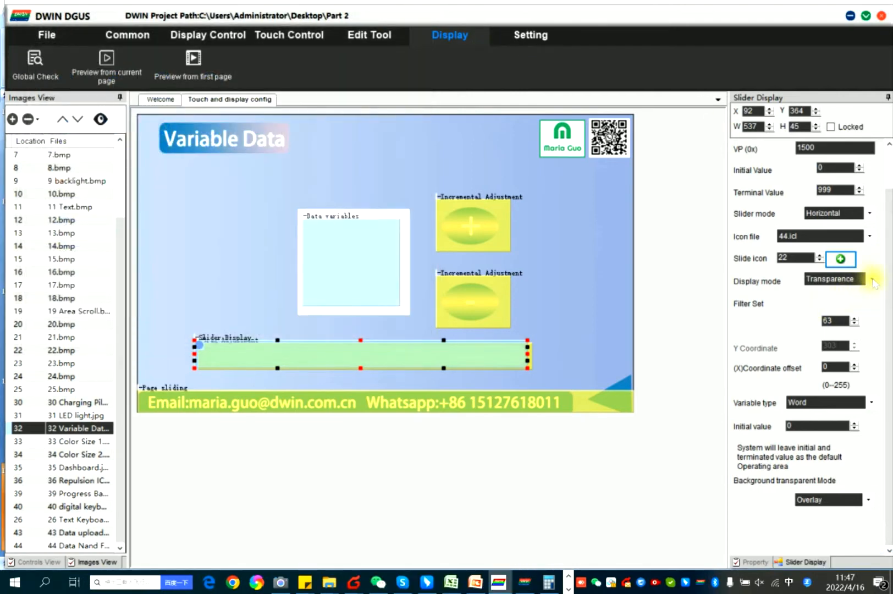
Set the Slider Display's display mode to Transparence and its variable type to Word, checking the filter setting.
{"action": "left_click", "coordinate": [874, 282]}
{"action": "left_click", "coordinate": [822, 289]}
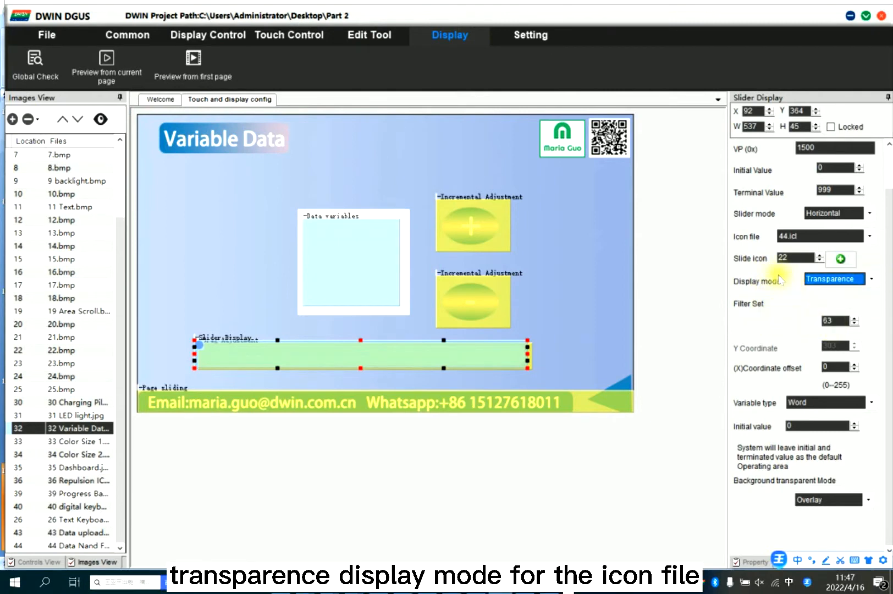
{"action": "left_click", "coordinate": [823, 322]}
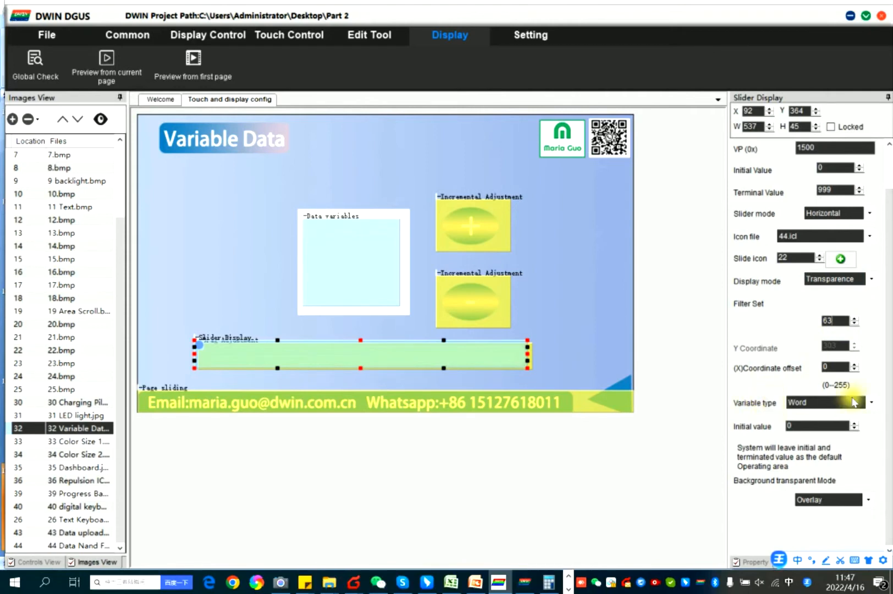
{"action": "left_click", "coordinate": [854, 402]}
{"action": "left_click", "coordinate": [819, 411]}
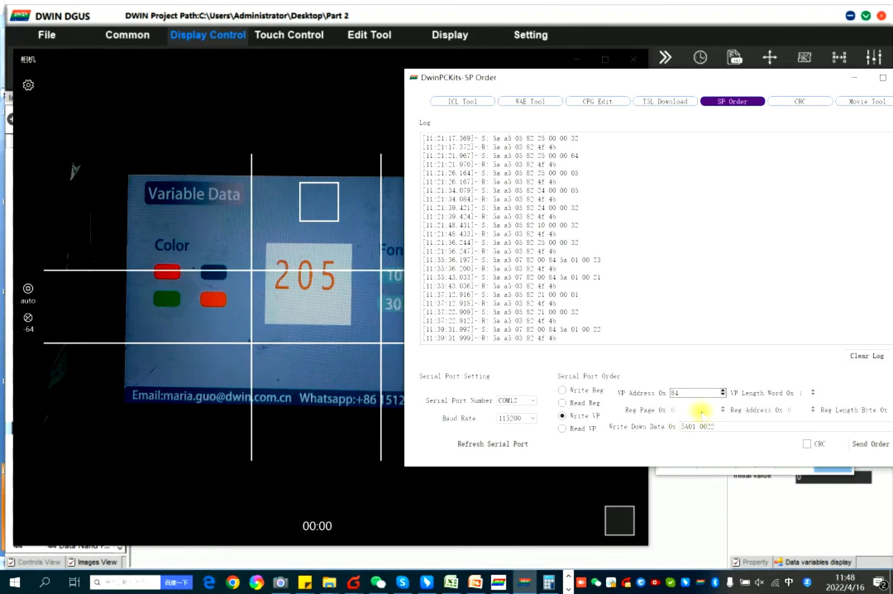
Send a Write VP order with data 5A01 0020 to VP address 84 from DwinPCKits, and minimize its window.
{"action": "left_click", "coordinate": [711, 427]}
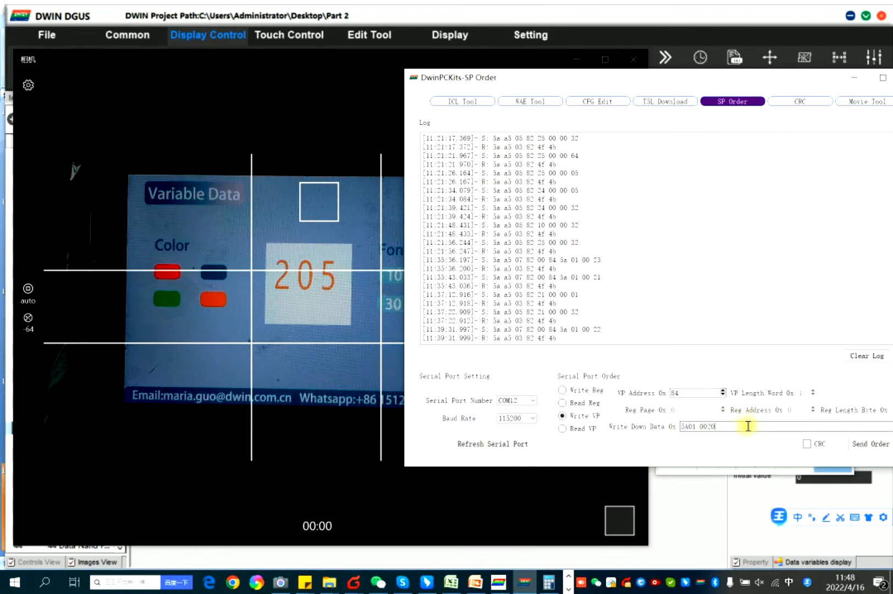
{"action": "left_click", "coordinate": [870, 443]}
{"action": "left_click", "coordinate": [853, 78]}
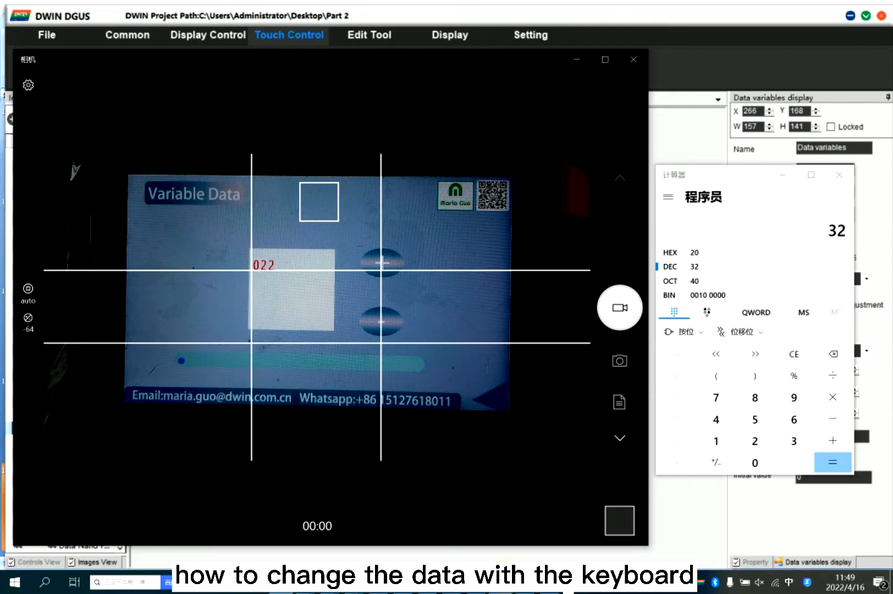
Switch back to DWIN DGUS, open page 40 with the digital keyboard, and move its Data variables display to X 37, Y 112.
{"action": "mouse_move", "coordinate": [499, 582]}
{"action": "left_click", "coordinate": [531, 512]}
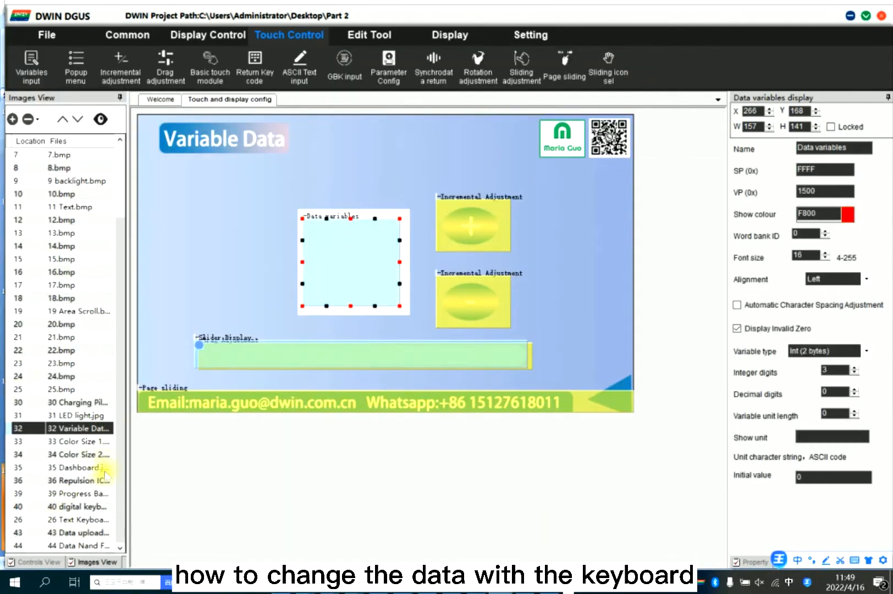
{"action": "left_click", "coordinate": [66, 507]}
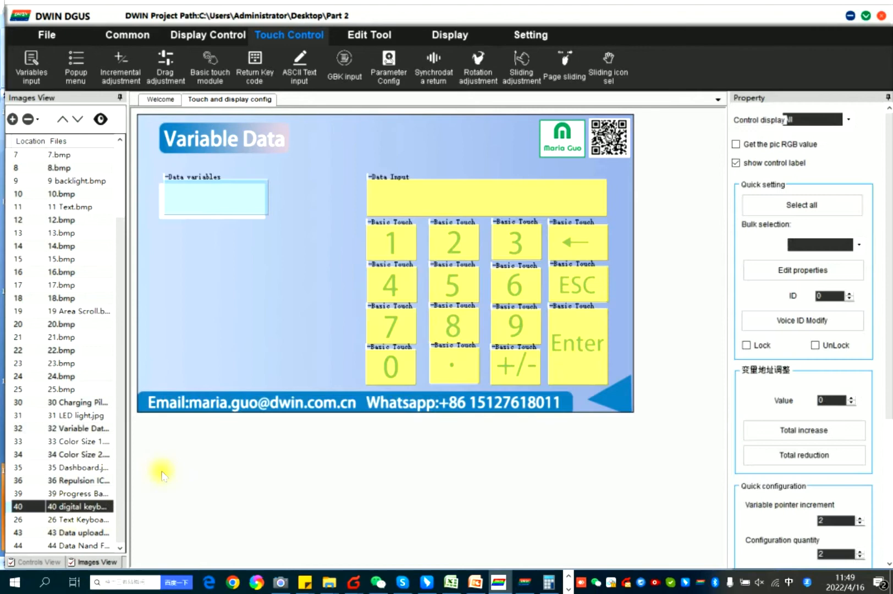
{"action": "left_click", "coordinate": [218, 203]}
{"action": "left_click_drag", "start_coordinate": [222, 202], "coordinate": [210, 208]}
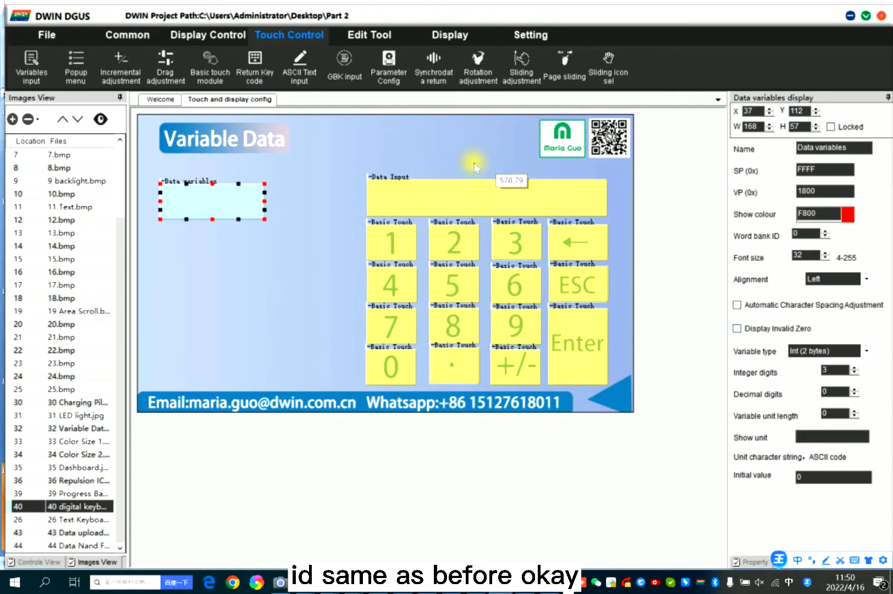
Select the Data Input control above the keypad, choose Int (word) as its variable type, and check its integer digits.
{"action": "left_click", "coordinate": [403, 207]}
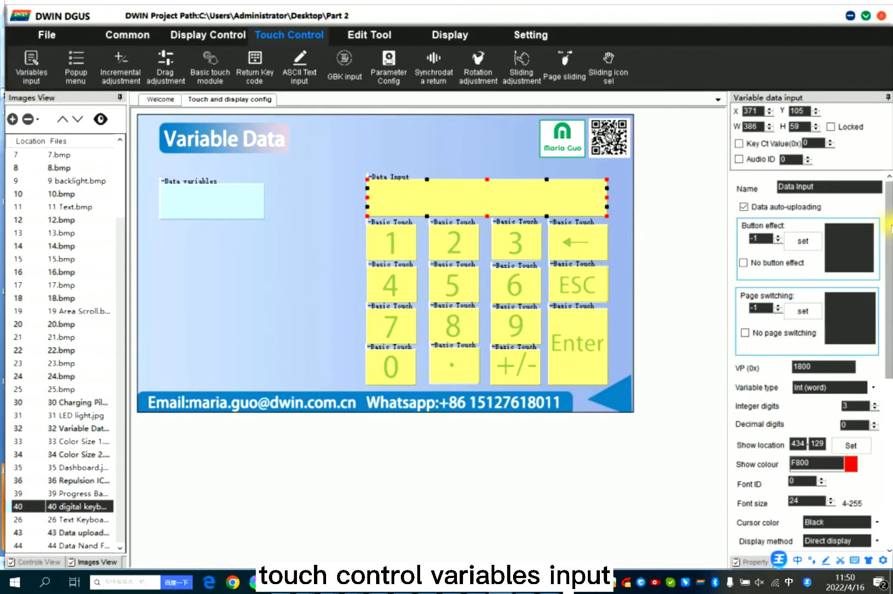
{"action": "scroll", "coordinate": [889, 234], "scroll_direction": "down", "scroll_amount": 1}
{"action": "scroll", "coordinate": [890, 234], "scroll_direction": "up", "scroll_amount": 1}
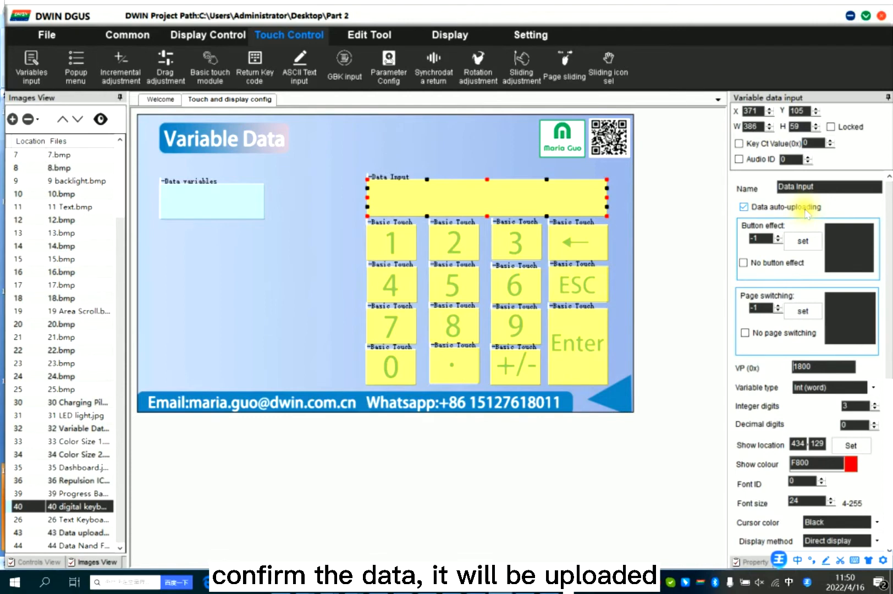
{"action": "scroll", "coordinate": [797, 264], "scroll_direction": "down", "scroll_amount": 5}
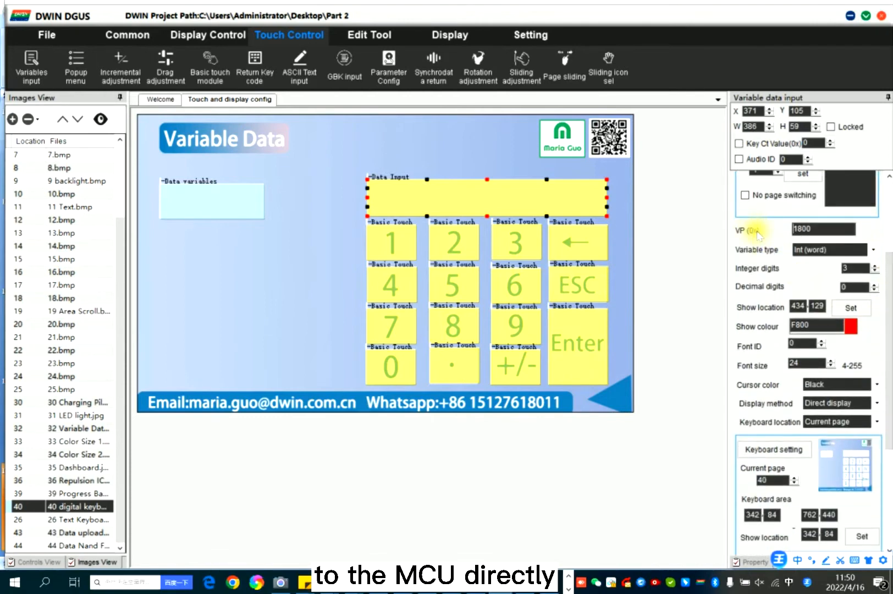
{"action": "left_click", "coordinate": [873, 250]}
{"action": "left_click", "coordinate": [810, 261]}
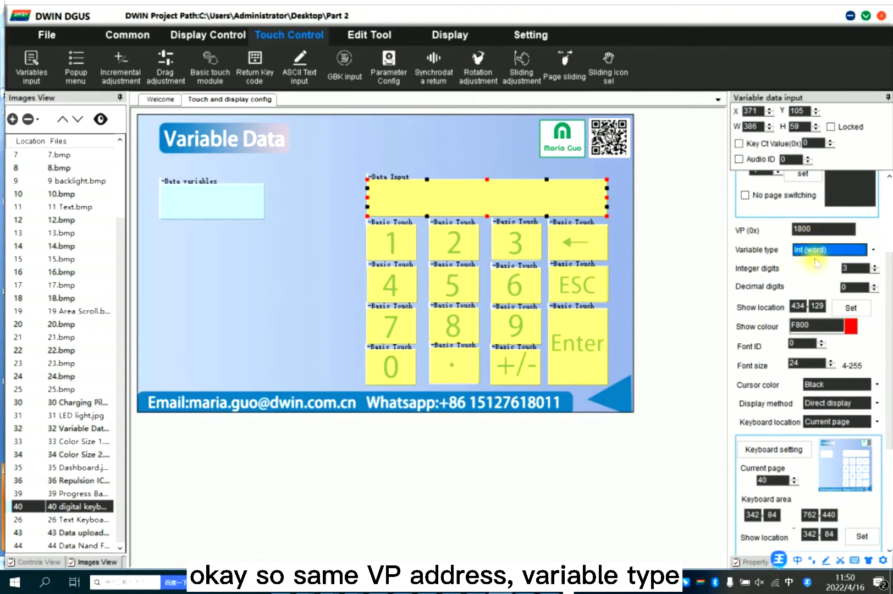
{"action": "double_click", "coordinate": [854, 269]}
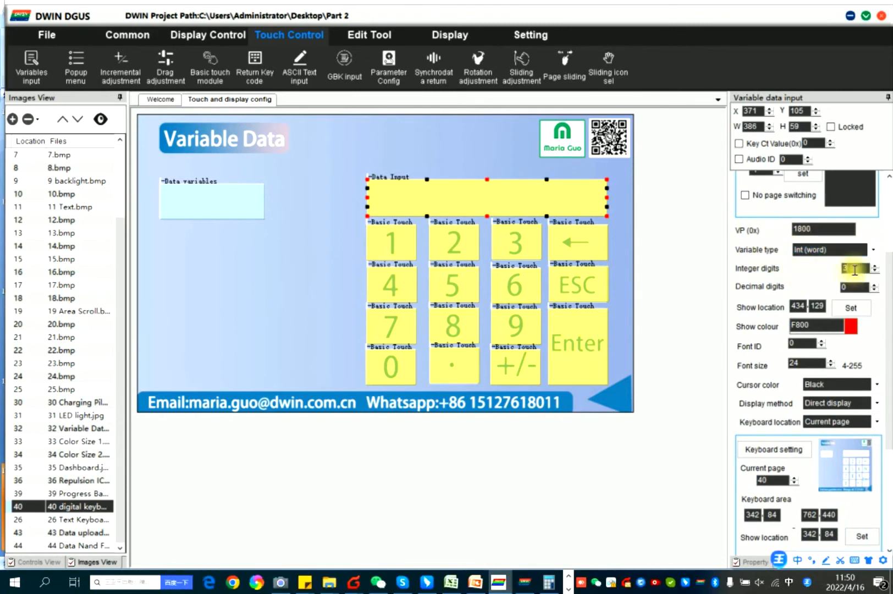
Choose a Black cursor color, Direct display as display method, and Current page as keyboard location for the Data Input control.
{"action": "scroll", "coordinate": [791, 231], "scroll_direction": "down", "scroll_amount": 3}
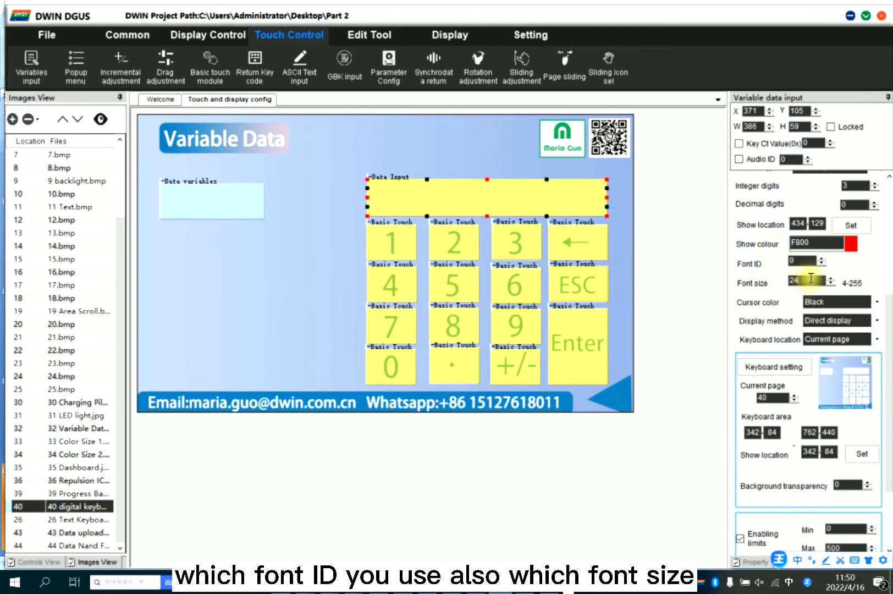
{"action": "scroll", "coordinate": [885, 283], "scroll_direction": "down", "scroll_amount": 1}
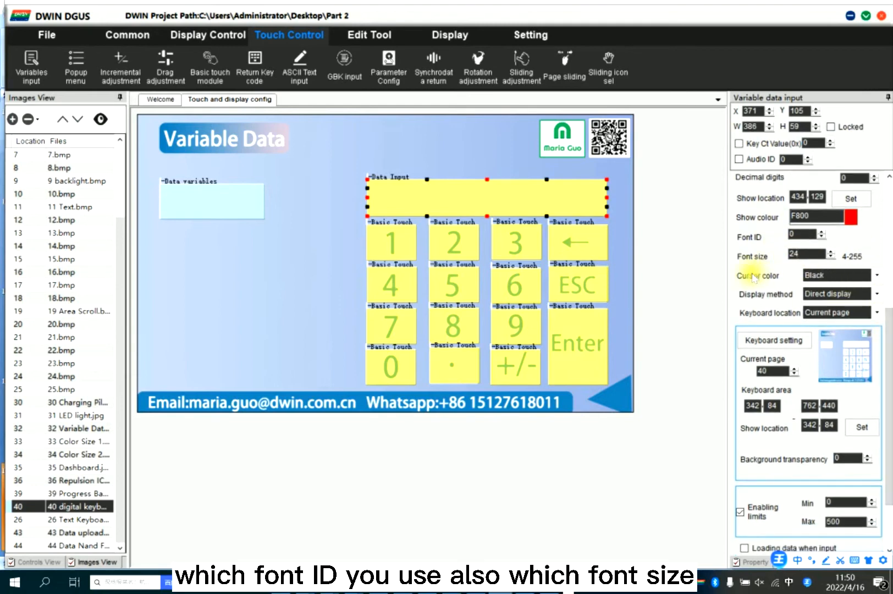
{"action": "left_click", "coordinate": [876, 276]}
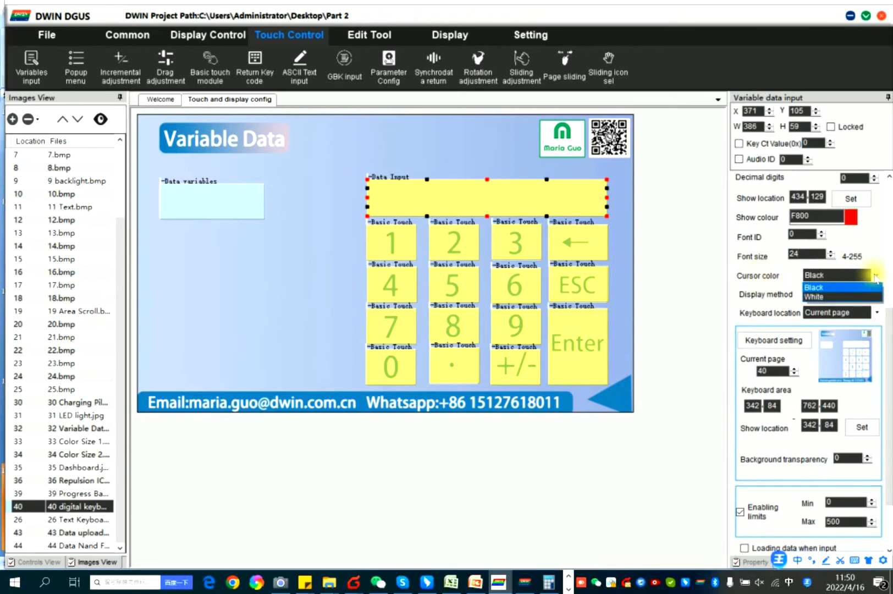
{"action": "left_click", "coordinate": [877, 277]}
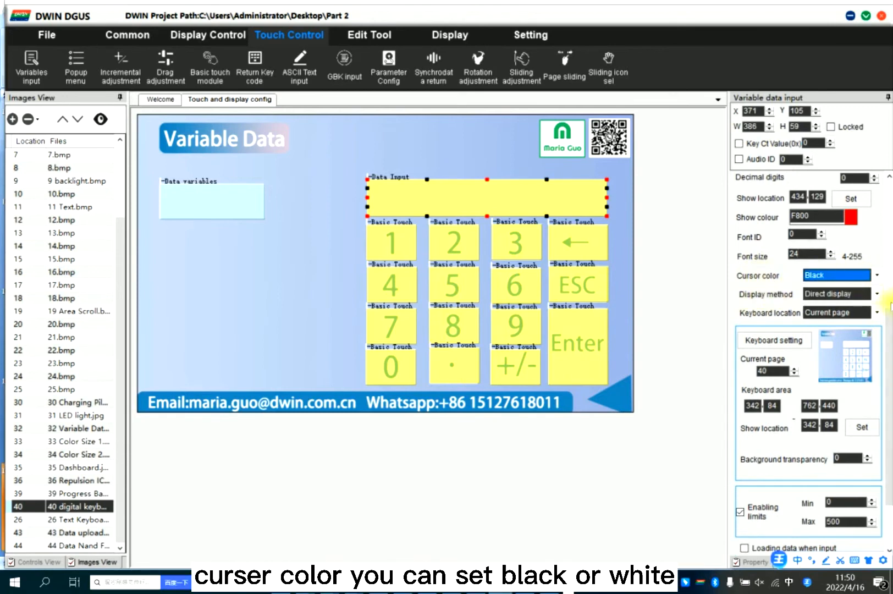
{"action": "left_click", "coordinate": [876, 294]}
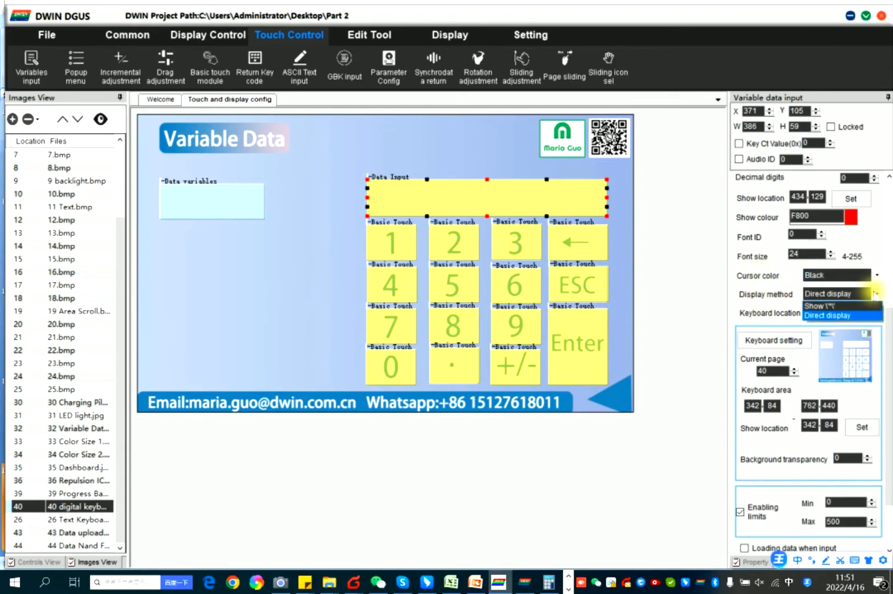
{"action": "left_click", "coordinate": [836, 315]}
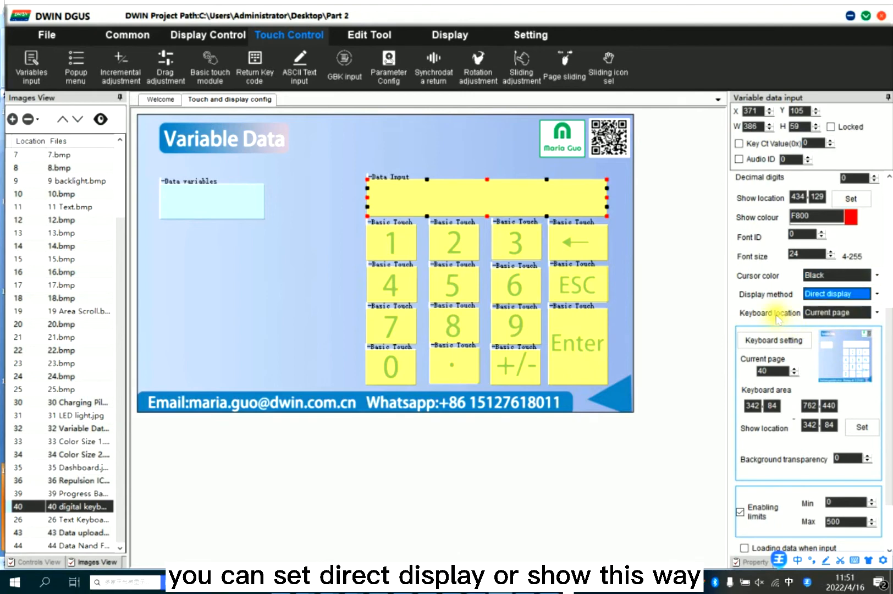
{"action": "scroll", "coordinate": [825, 311], "scroll_direction": "down", "scroll_amount": 1}
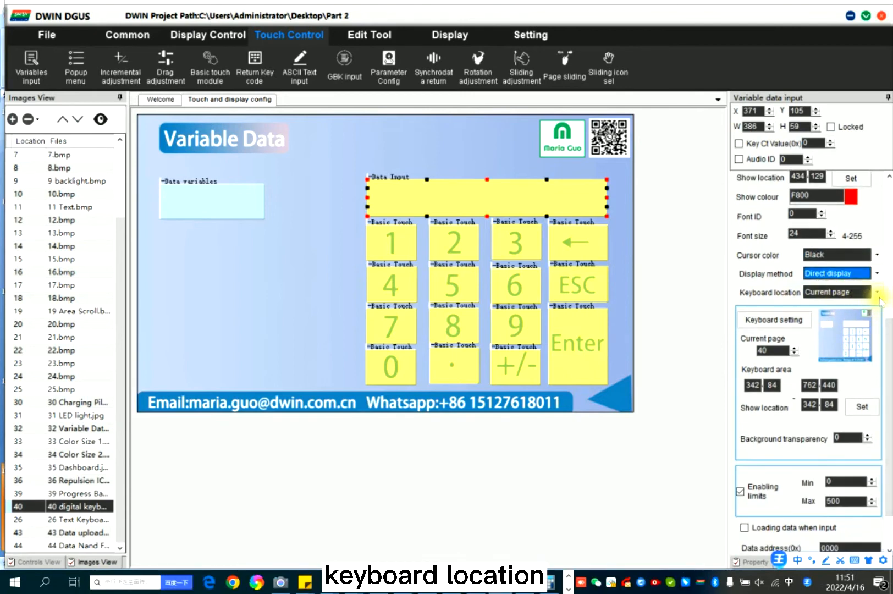
{"action": "left_click", "coordinate": [878, 294]}
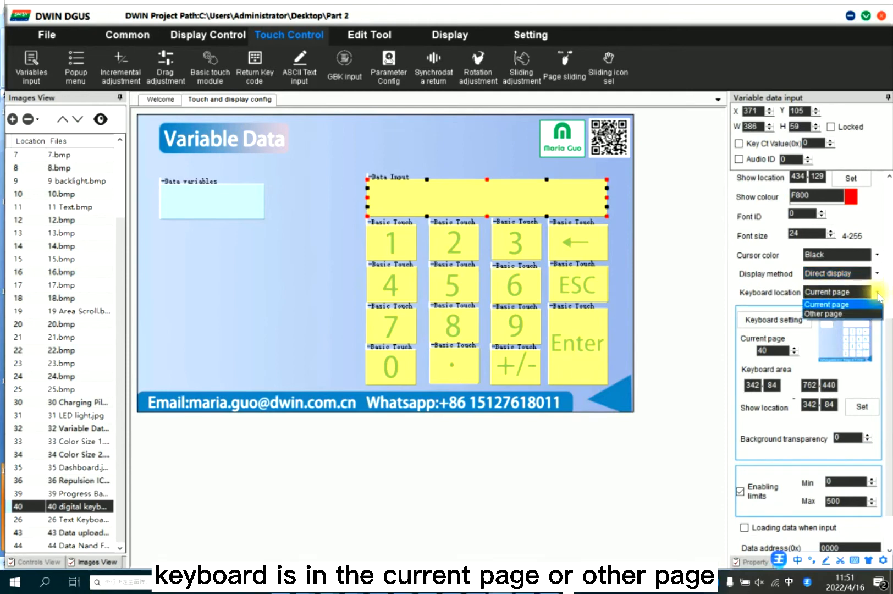
{"action": "left_click", "coordinate": [816, 304]}
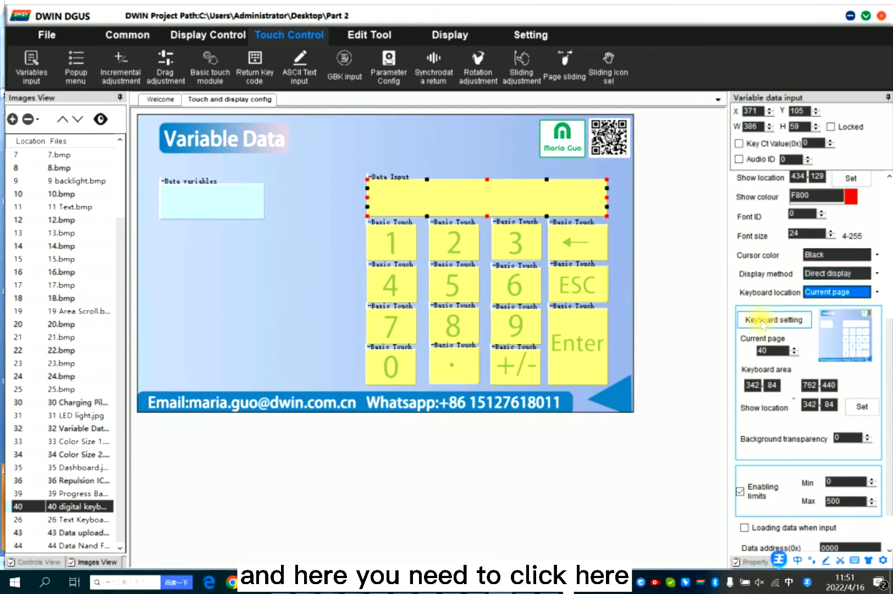
Choose the page 40 digital keyboard image and draw the keyboard area around the keypad from about 350,85 to 761,437.
{"action": "left_click", "coordinate": [762, 323]}
{"action": "left_click_drag", "start_coordinate": [460, 135], "coordinate": [465, 250]}
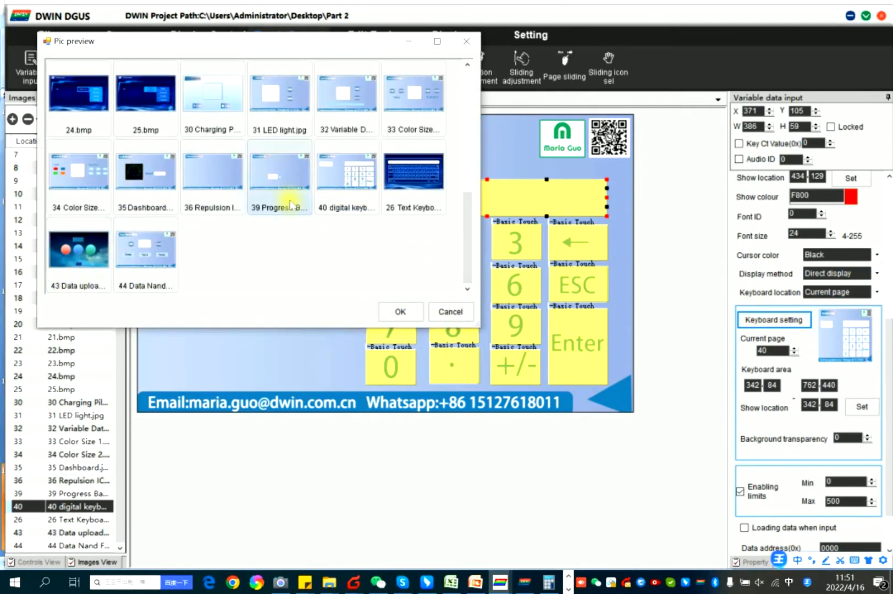
{"action": "left_click", "coordinate": [346, 176]}
{"action": "left_click", "coordinate": [380, 314]}
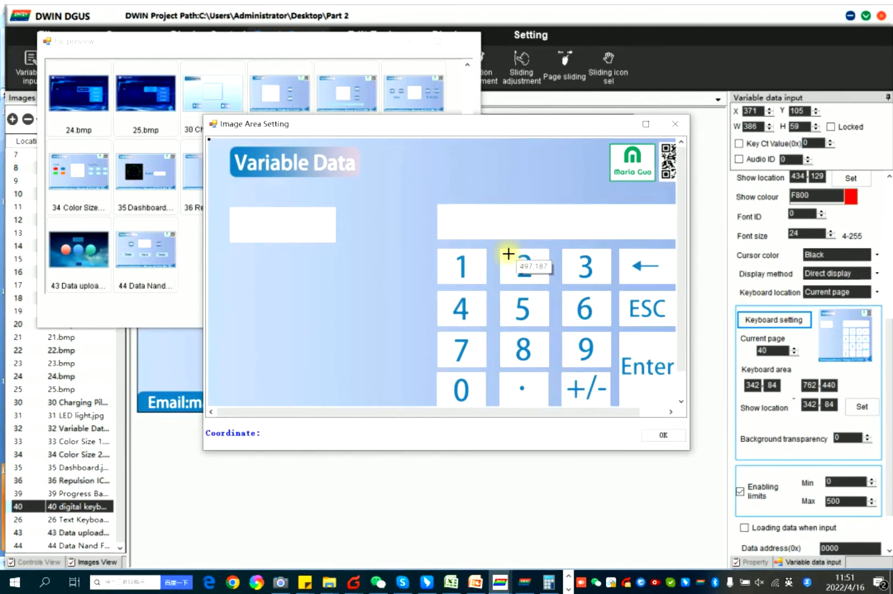
{"action": "left_click", "coordinate": [645, 125]}
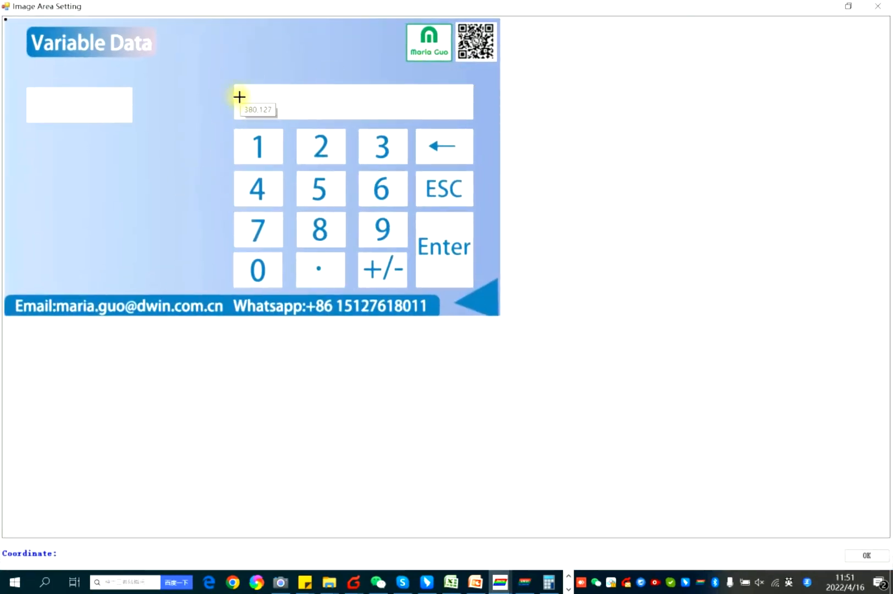
{"action": "left_click_drag", "start_coordinate": [221, 71], "coordinate": [476, 290]}
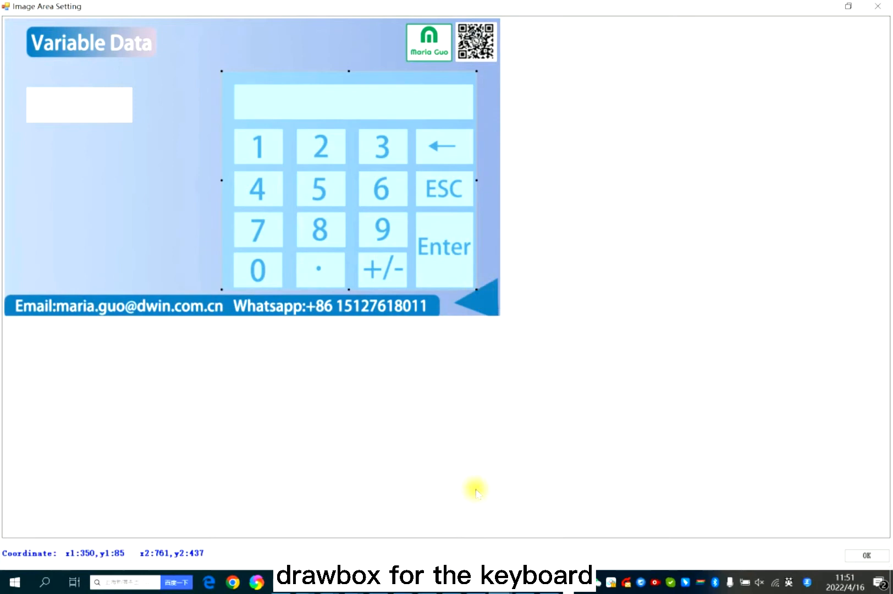
{"action": "left_click", "coordinate": [862, 554]}
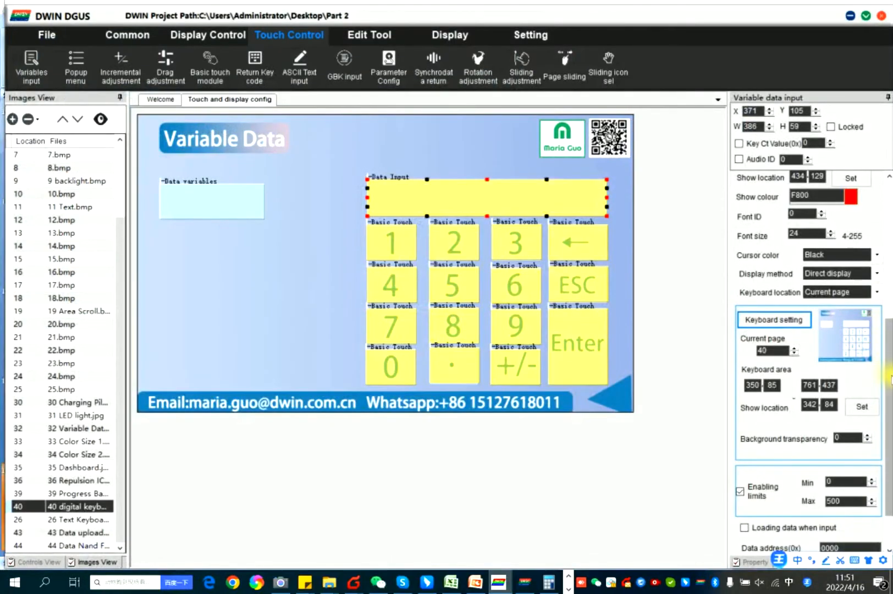
Set the keyboard's show location to 350, 85, matching the origin of the keyboard area.
{"action": "scroll", "coordinate": [786, 358], "scroll_direction": "down", "scroll_amount": 3}
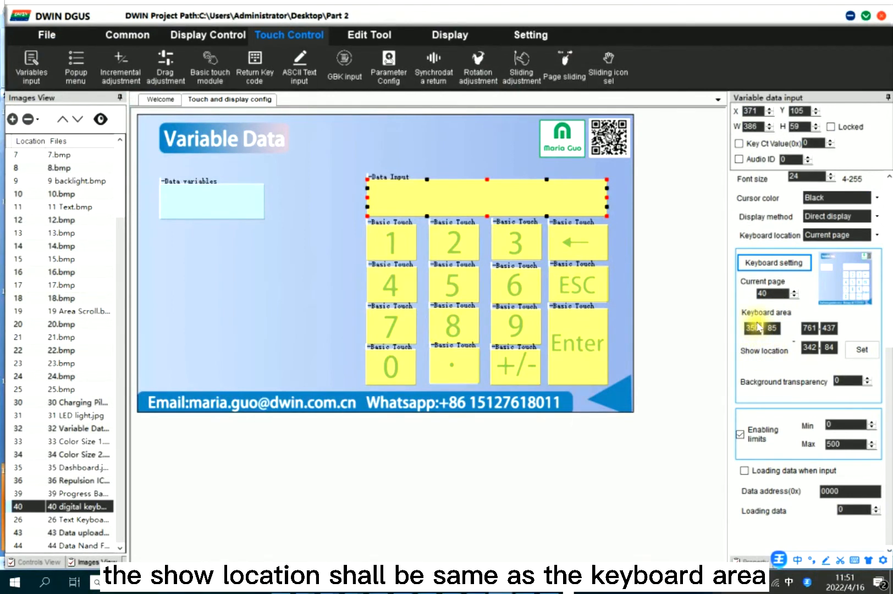
{"action": "double_click", "coordinate": [803, 349]}
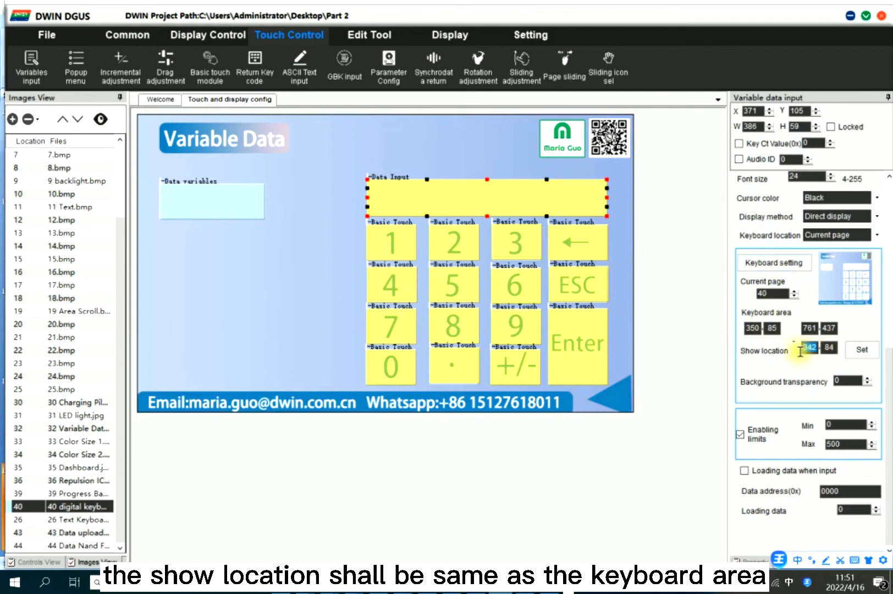
{"action": "type", "text": "350"}
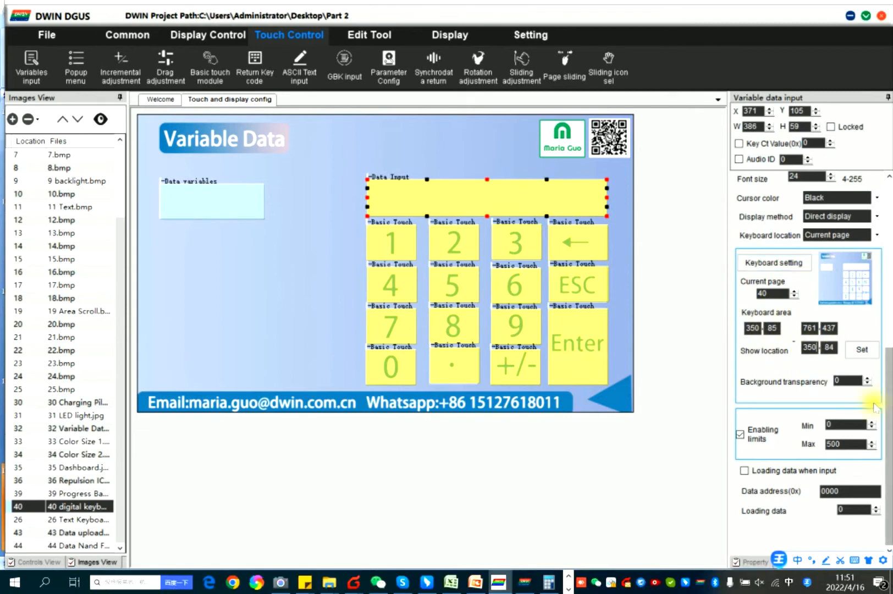
{"action": "double_click", "coordinate": [831, 348]}
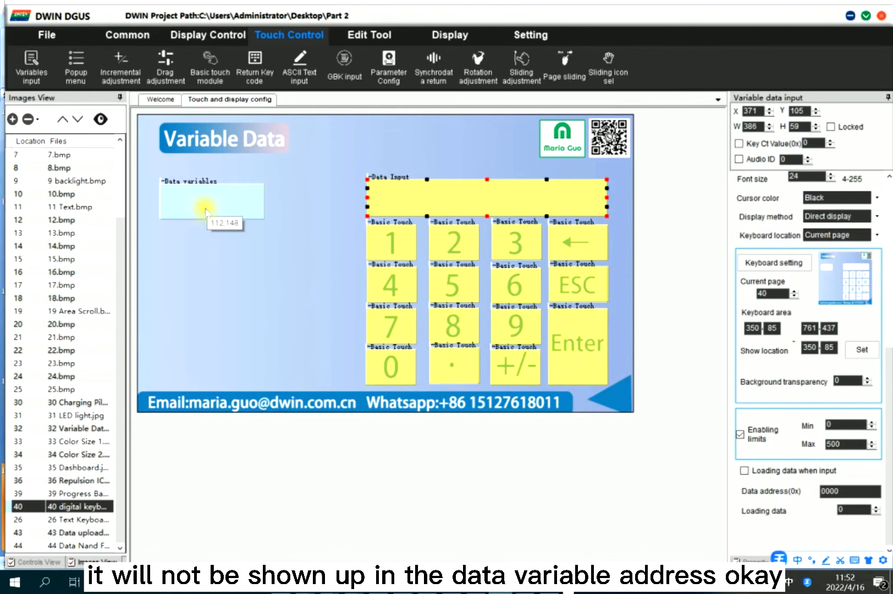
Set the input data's show location to about 455,127 inside the white input box, with Displayed Keyboard enabled.
{"action": "left_click_drag", "start_coordinate": [882, 443], "coordinate": [888, 307]}
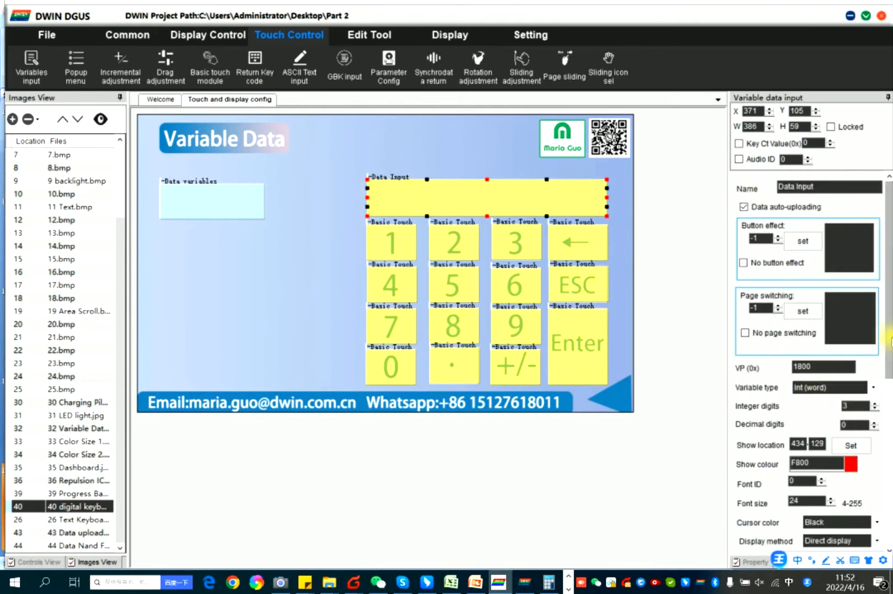
{"action": "left_click_drag", "start_coordinate": [889, 220], "coordinate": [887, 283]}
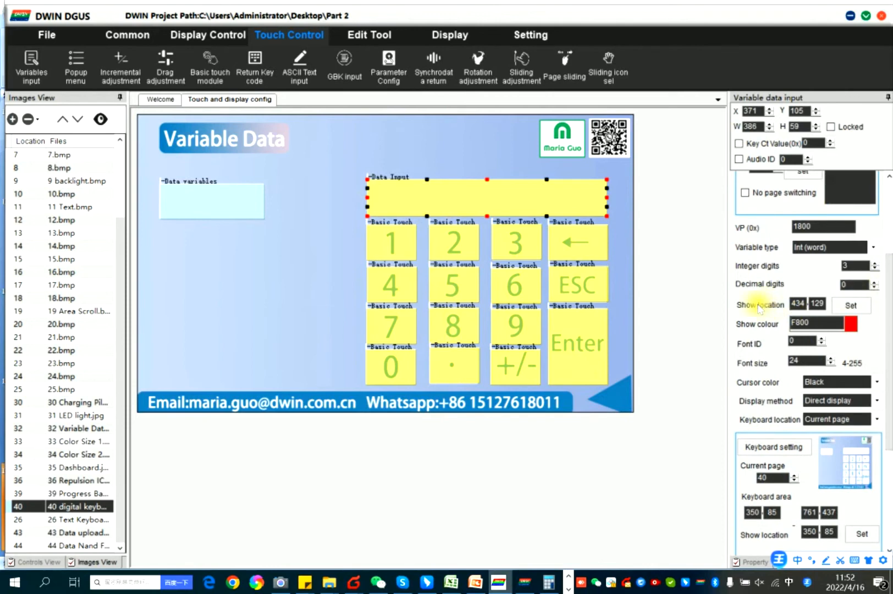
{"action": "left_click", "coordinate": [859, 308]}
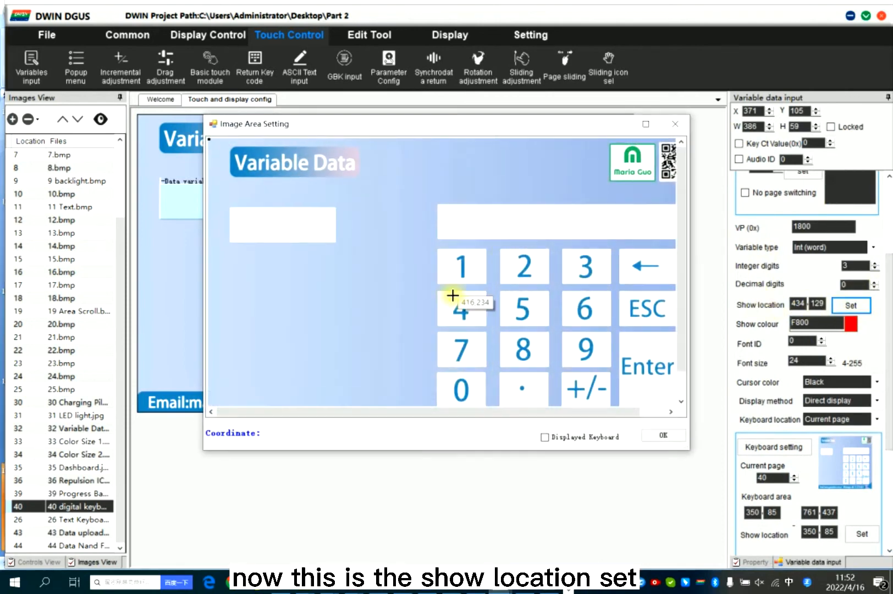
{"action": "left_click", "coordinate": [545, 437]}
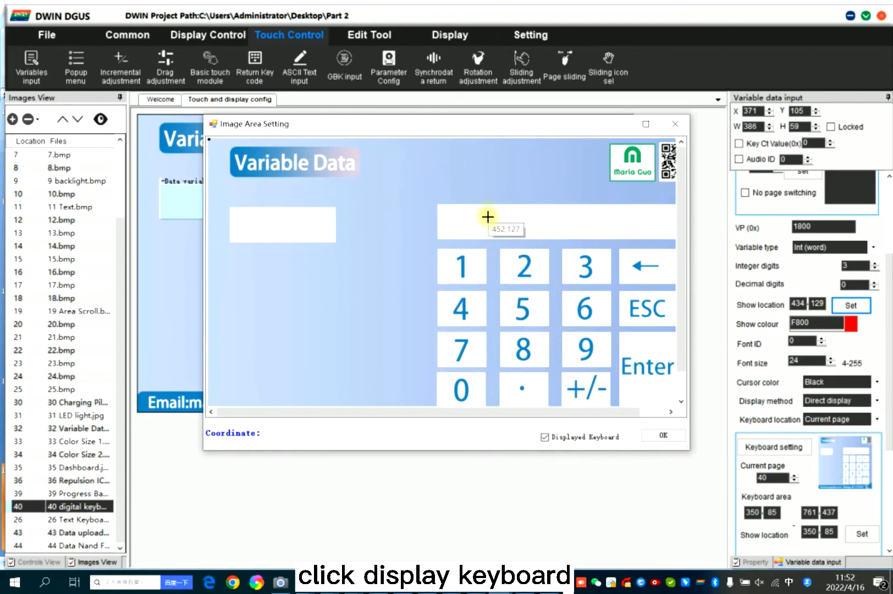
{"action": "left_click", "coordinate": [489, 216]}
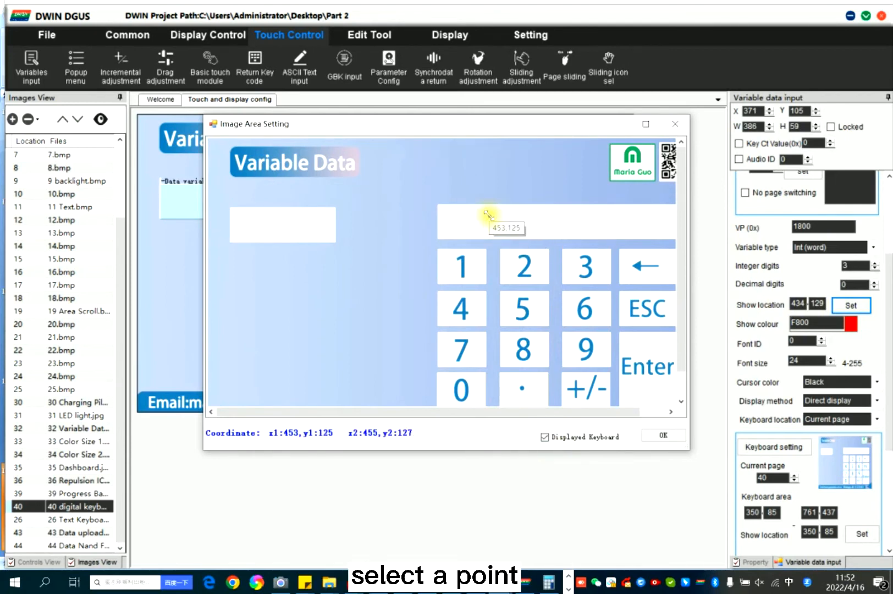
{"action": "left_click", "coordinate": [663, 436]}
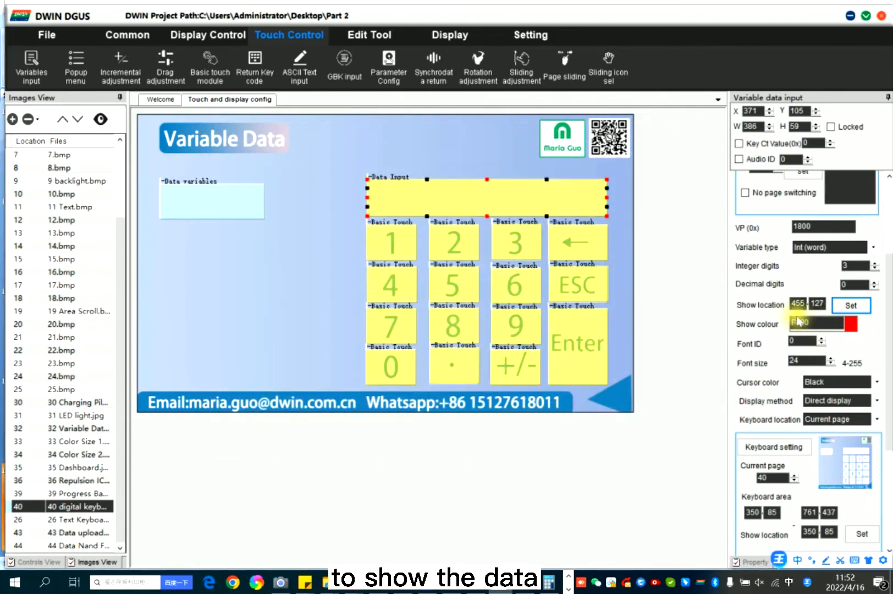
Save the project and generate its configuration files, acknowledging both dialogs.
{"action": "left_click", "coordinate": [47, 35]}
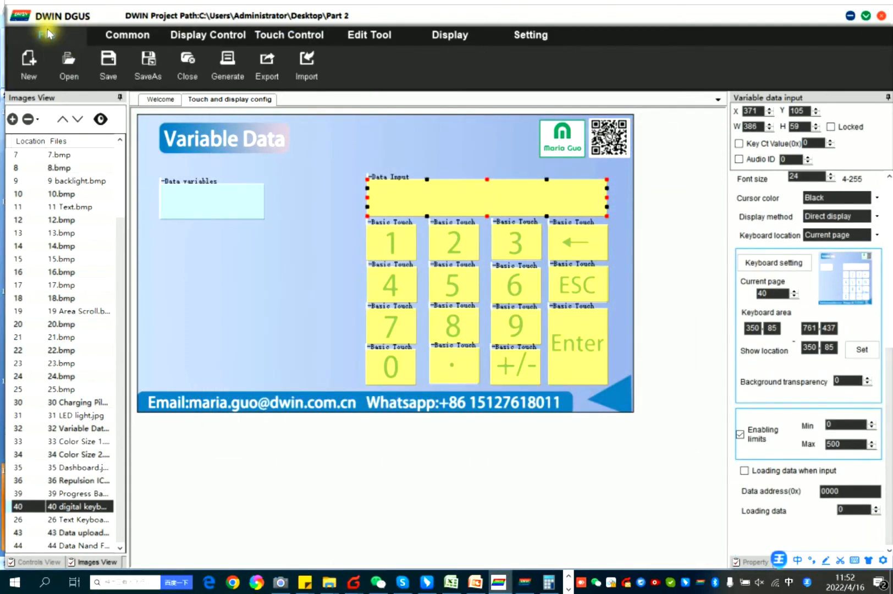
{"action": "left_click", "coordinate": [108, 64]}
{"action": "left_click", "coordinate": [452, 330]}
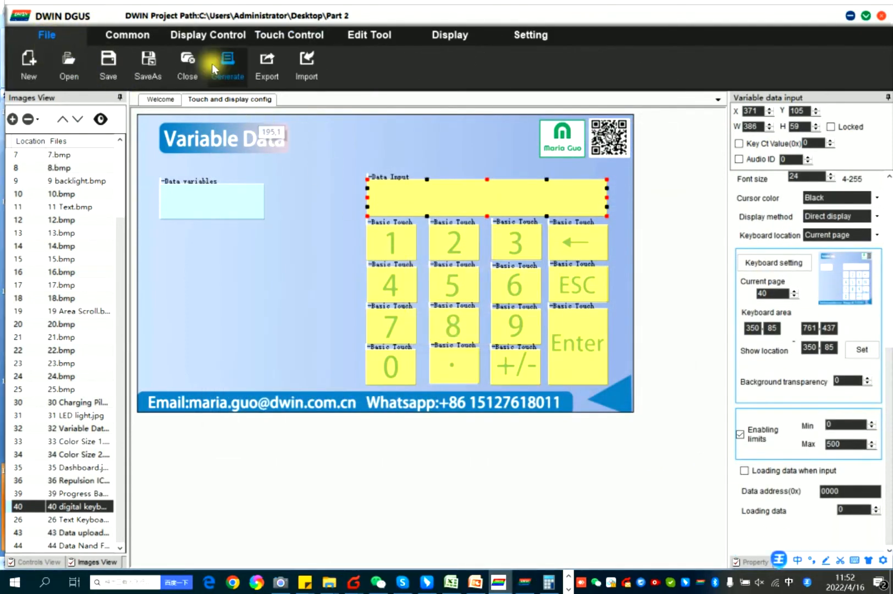
{"action": "left_click", "coordinate": [227, 61]}
{"action": "left_click", "coordinate": [494, 330]}
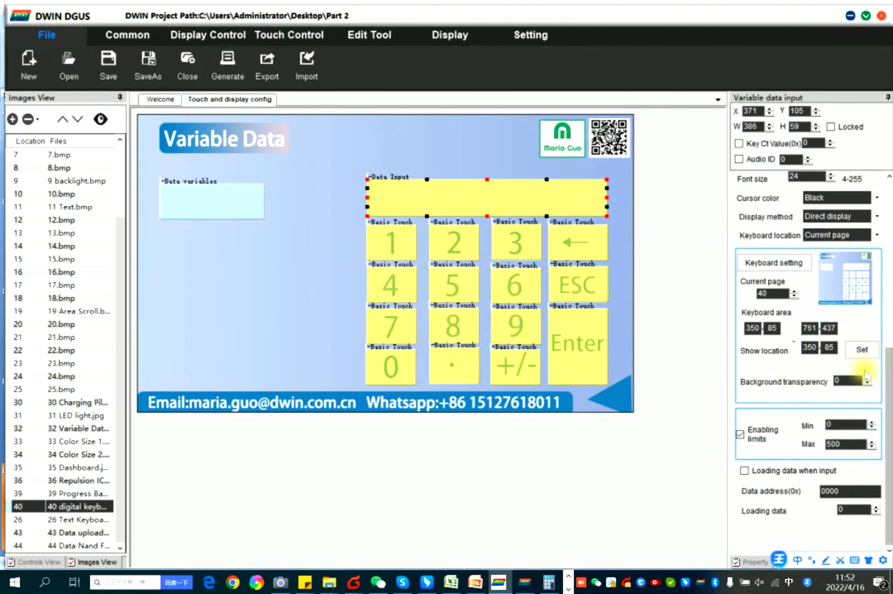
{"action": "left_click", "coordinate": [388, 248]}
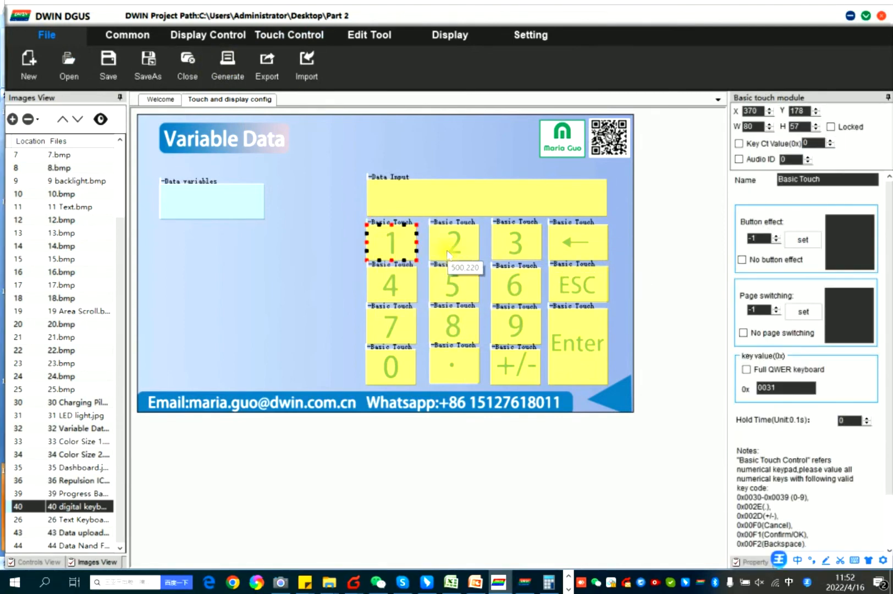
{"action": "left_click", "coordinate": [285, 36]}
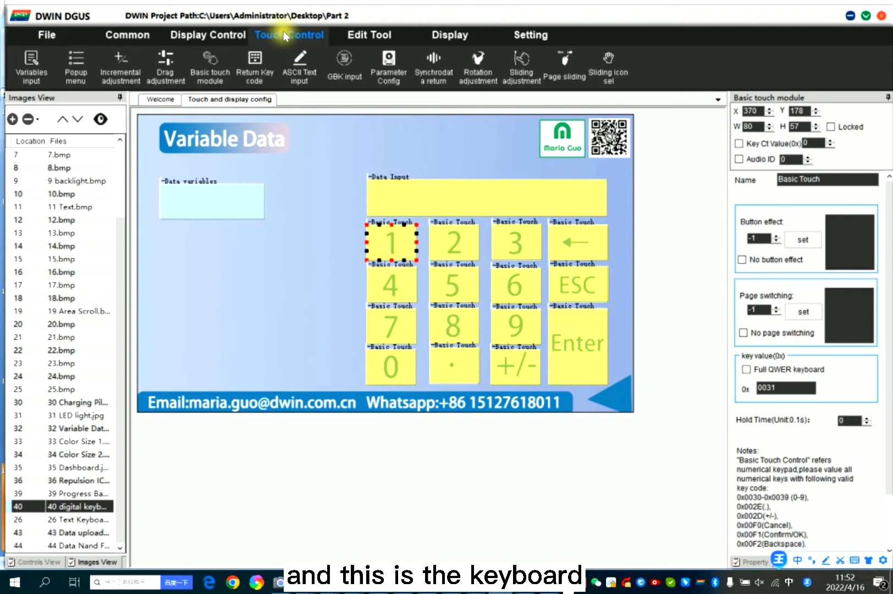
{"action": "left_click", "coordinate": [211, 70]}
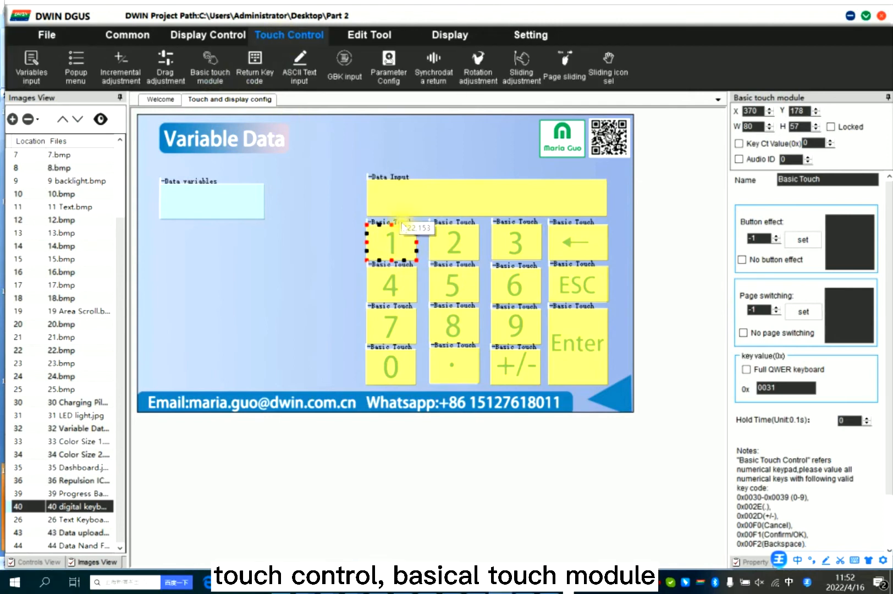
{"action": "left_click", "coordinate": [392, 140]}
{"action": "key", "text": "Delete"}
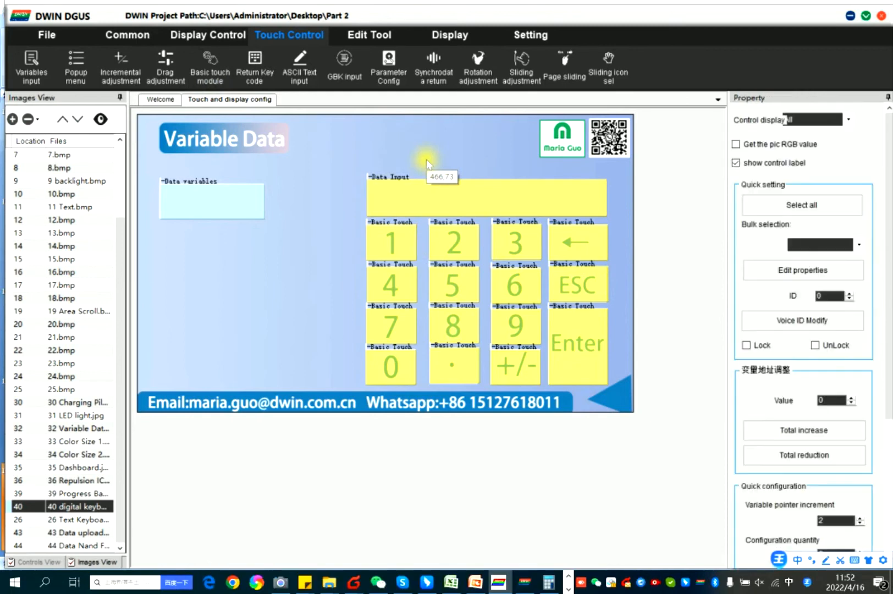
Examine the key values of the 1, 2 and Enter touch areas against the valid key codes in the notes.
{"action": "left_click", "coordinate": [396, 246]}
{"action": "scroll", "coordinate": [798, 358], "scroll_direction": "down", "scroll_amount": 2}
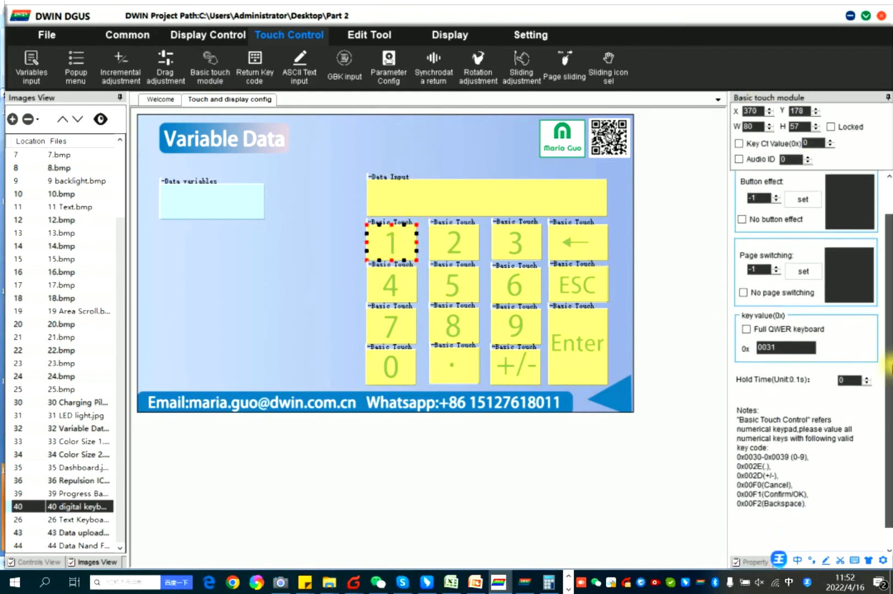
{"action": "left_click", "coordinate": [766, 324]}
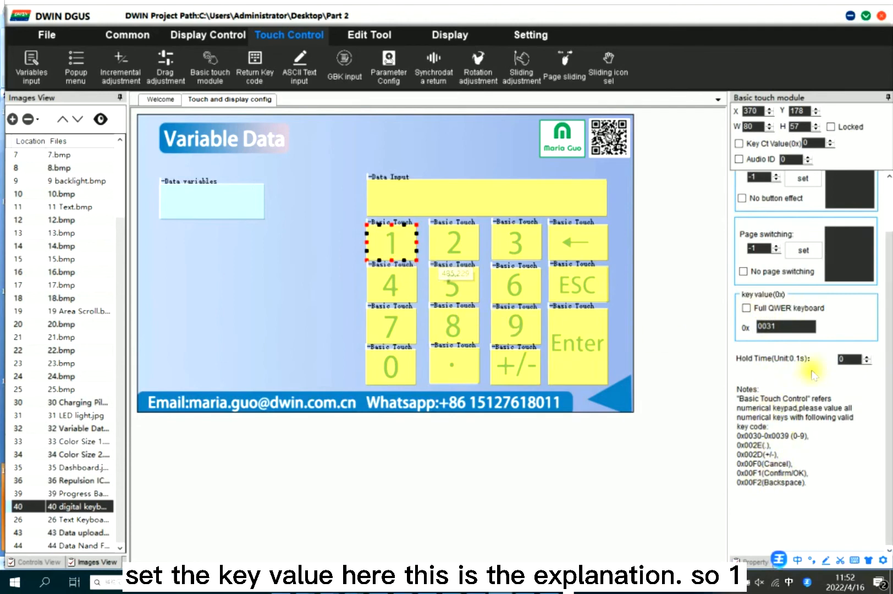
{"action": "left_click_drag", "start_coordinate": [778, 329], "coordinate": [735, 324]}
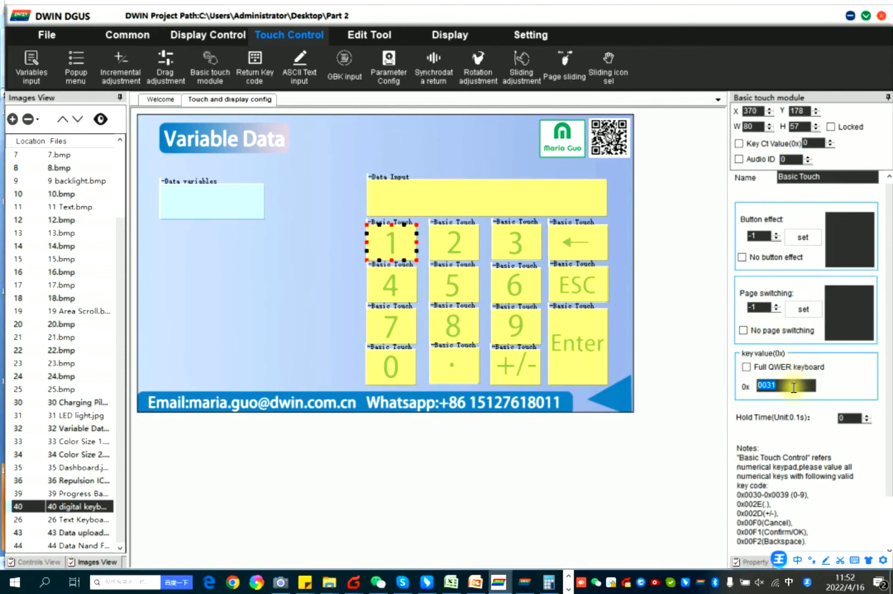
{"action": "left_click_drag", "start_coordinate": [889, 352], "coordinate": [889, 409]}
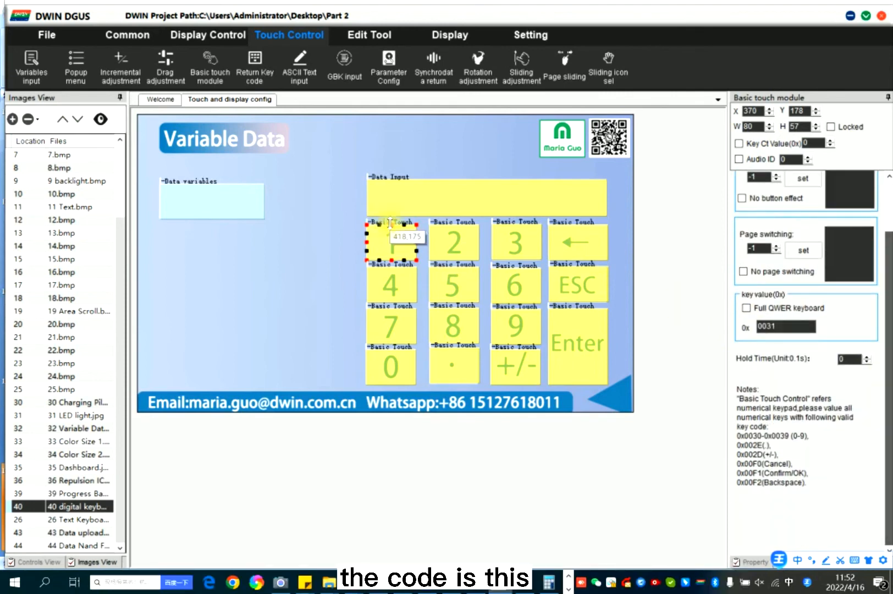
{"action": "left_click", "coordinate": [455, 240]}
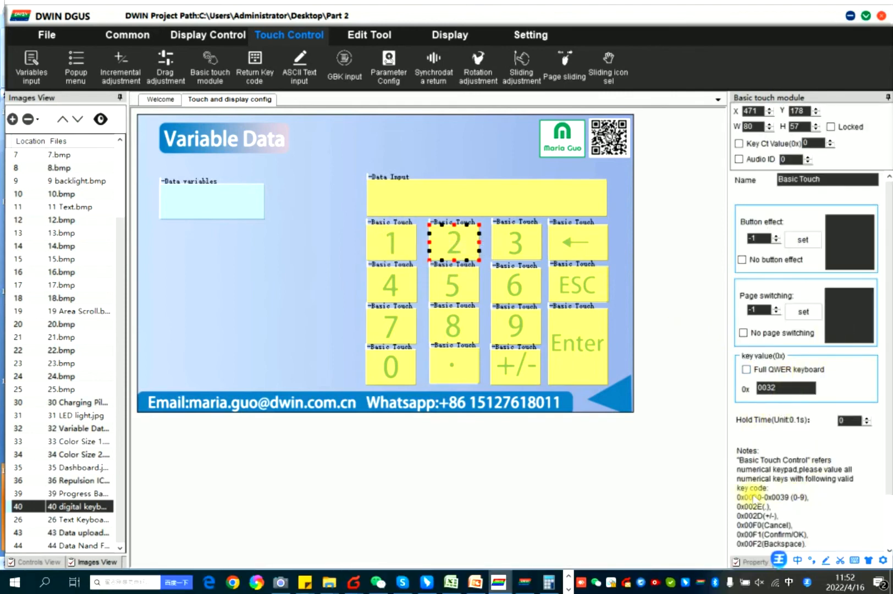
{"action": "left_click", "coordinate": [571, 376]}
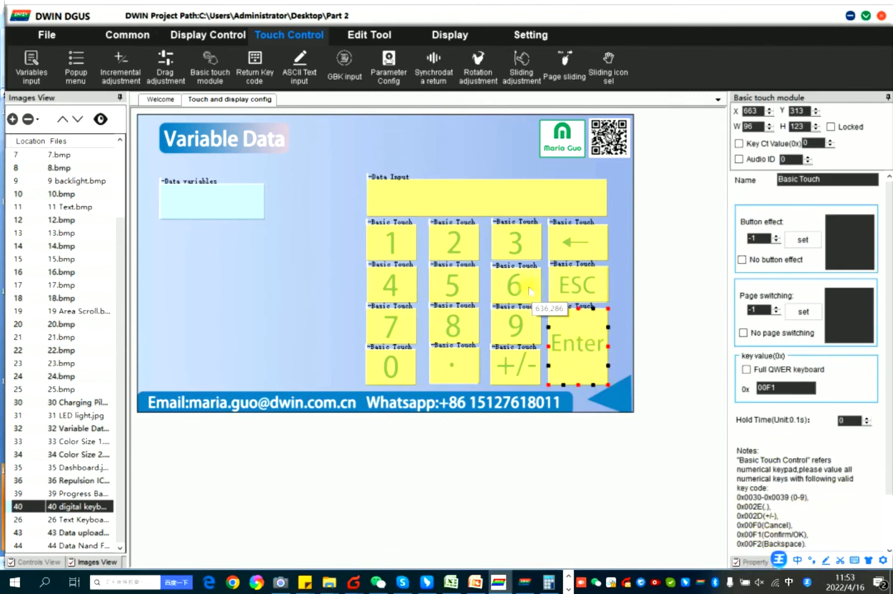
{"action": "scroll", "coordinate": [877, 395], "scroll_direction": "down", "scroll_amount": 1}
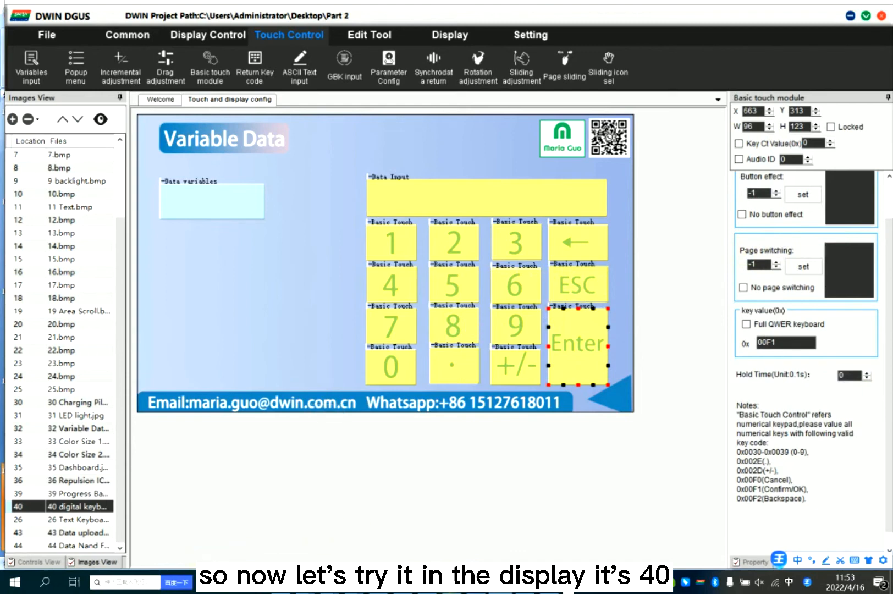
Convert decimal 40 to hexadecimal in the programmer Calculator and put the calculator away.
{"action": "left_click", "coordinate": [556, 582]}
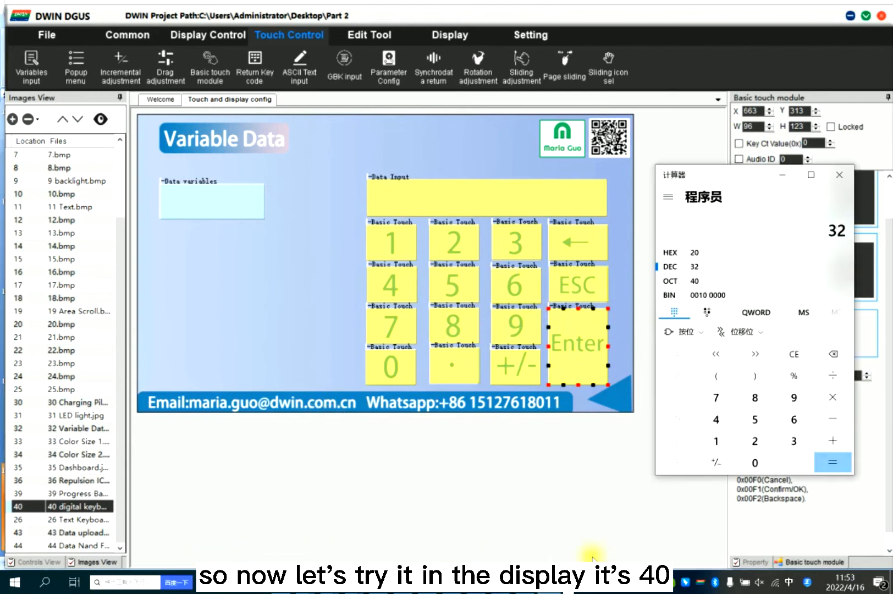
{"action": "left_click", "coordinate": [794, 354]}
{"action": "left_click", "coordinate": [716, 421]}
{"action": "left_click", "coordinate": [755, 462]}
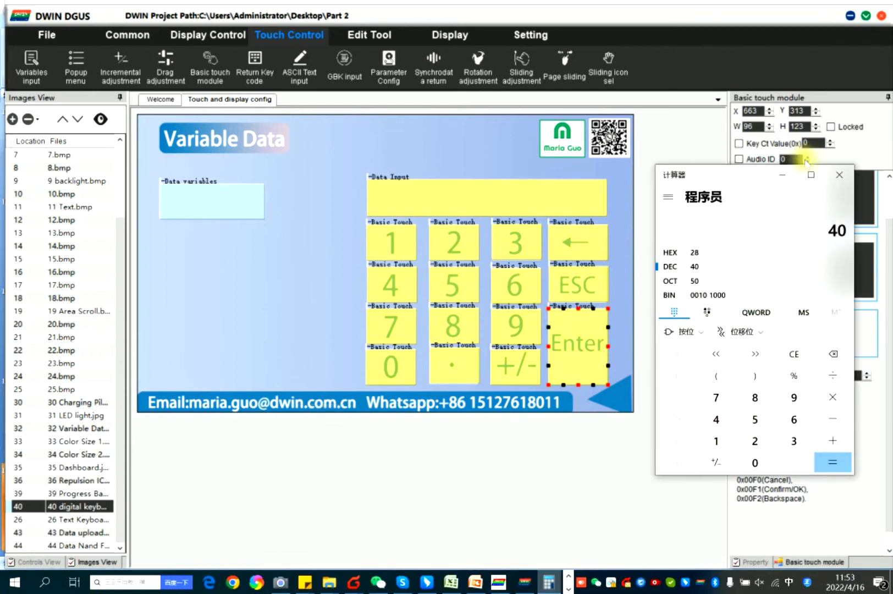
{"action": "left_click", "coordinate": [782, 174]}
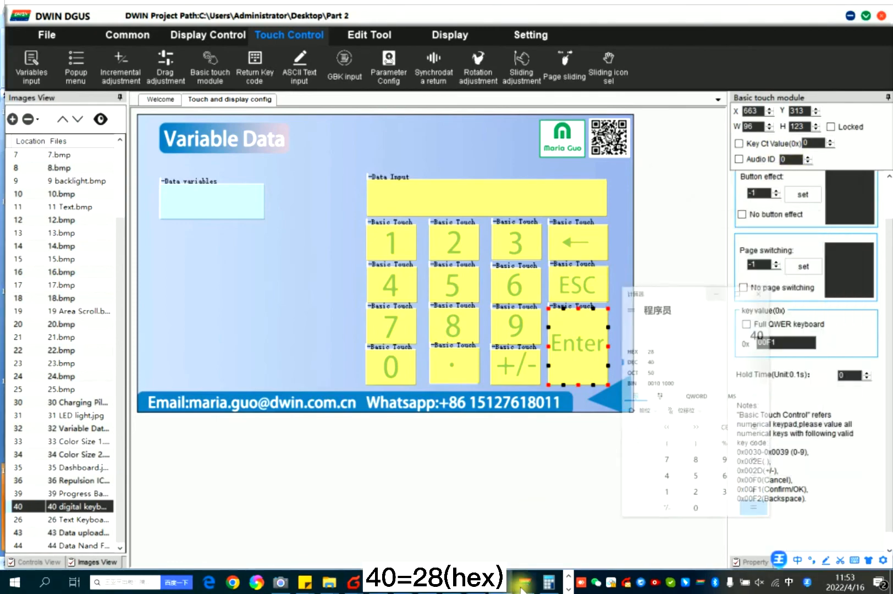
In DwinPCKits, download 13TouchFile and 14ShowFile from DWIN_SET to the display, bring up the Camera view, and acknowledge completion.
{"action": "left_click", "coordinate": [525, 582]}
{"action": "left_click", "coordinate": [663, 101]}
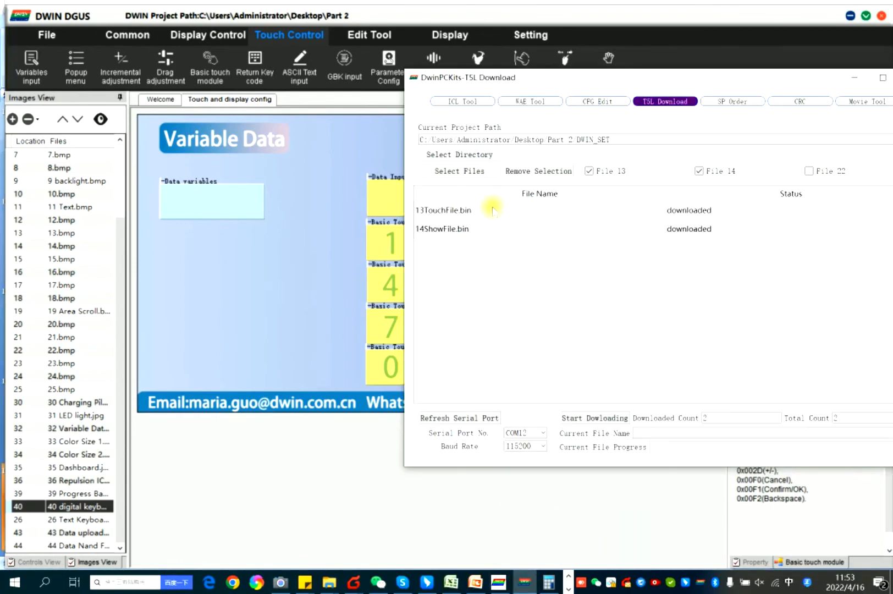
{"action": "left_click", "coordinate": [467, 171]}
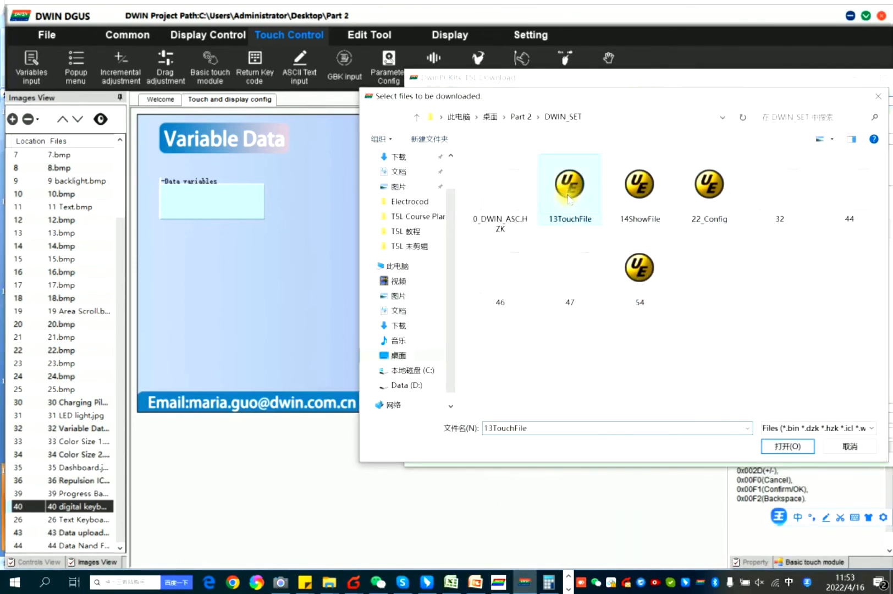
{"action": "left_click", "coordinate": [640, 184], "text": "ctrl"}
{"action": "left_click", "coordinate": [787, 446]}
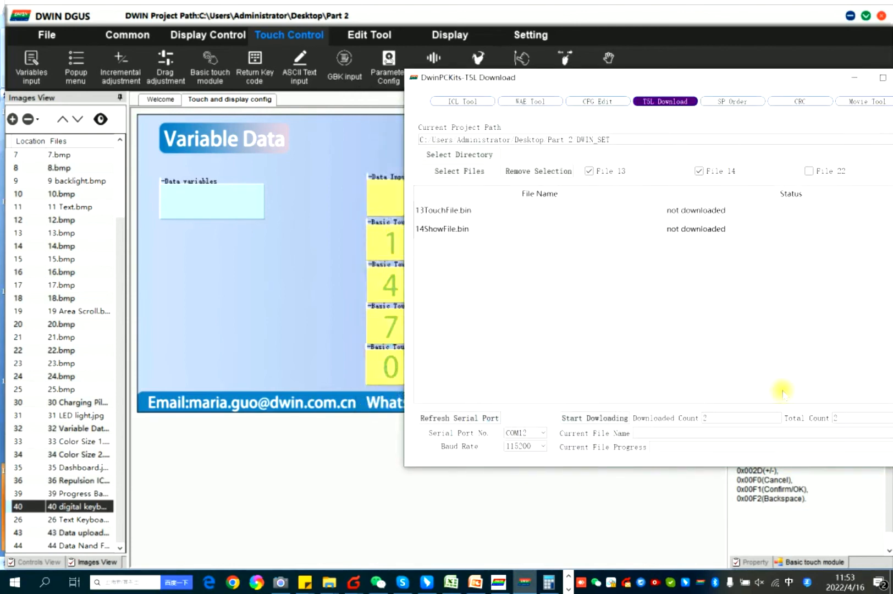
{"action": "left_click", "coordinate": [605, 418]}
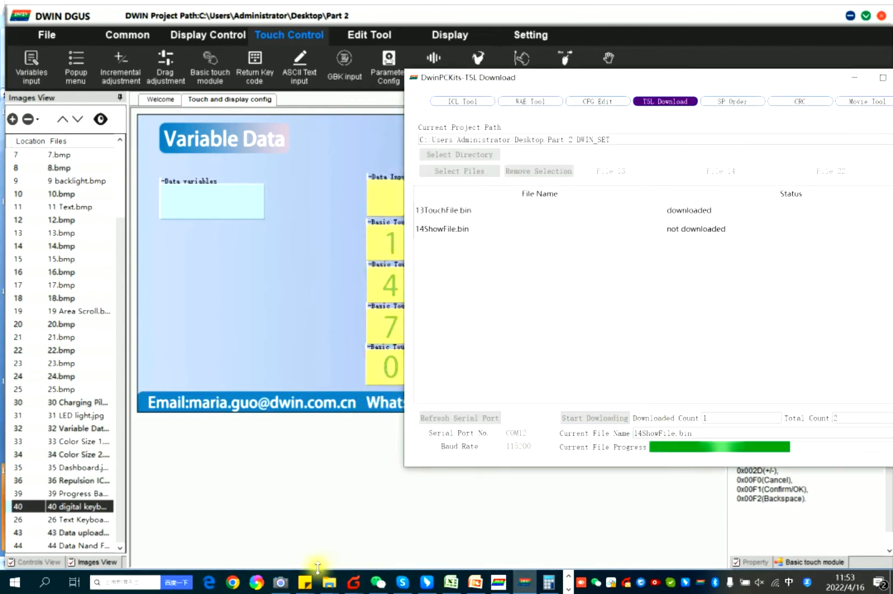
{"action": "left_click", "coordinate": [279, 583]}
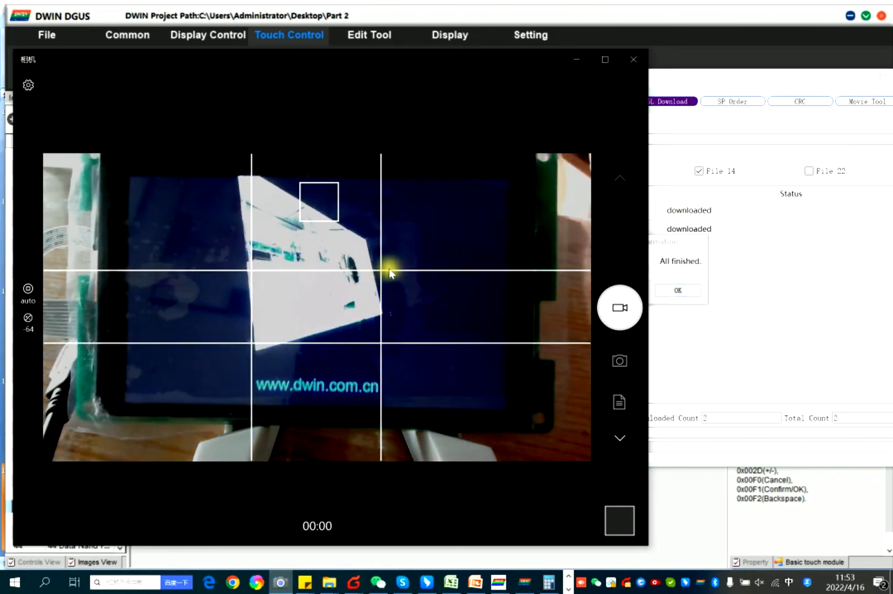
{"action": "left_click", "coordinate": [677, 290]}
Send a Write VP serial order with data 5A01 0028 to address 84, switching the display to page 40, and minimize DwinPCKits.
{"action": "left_click", "coordinate": [739, 100]}
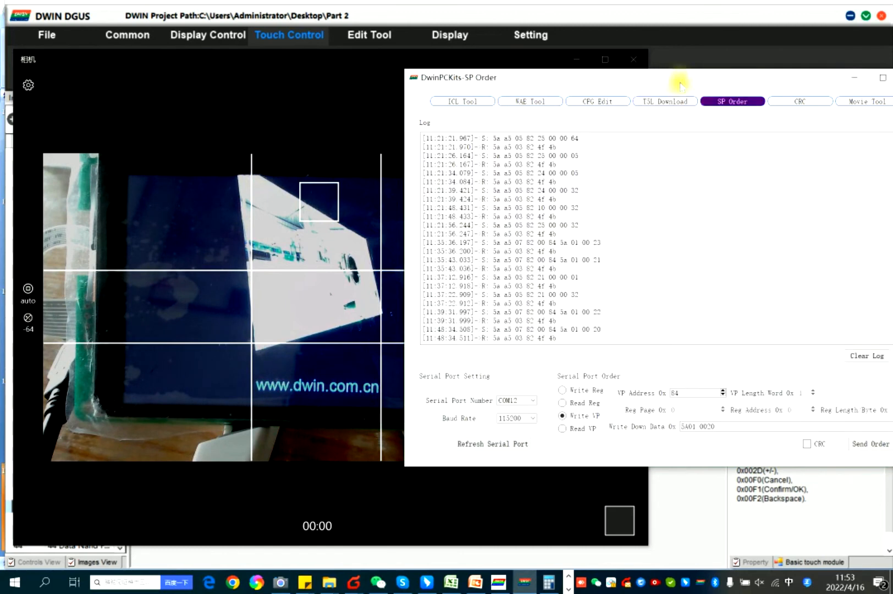
{"action": "left_click", "coordinate": [723, 426]}
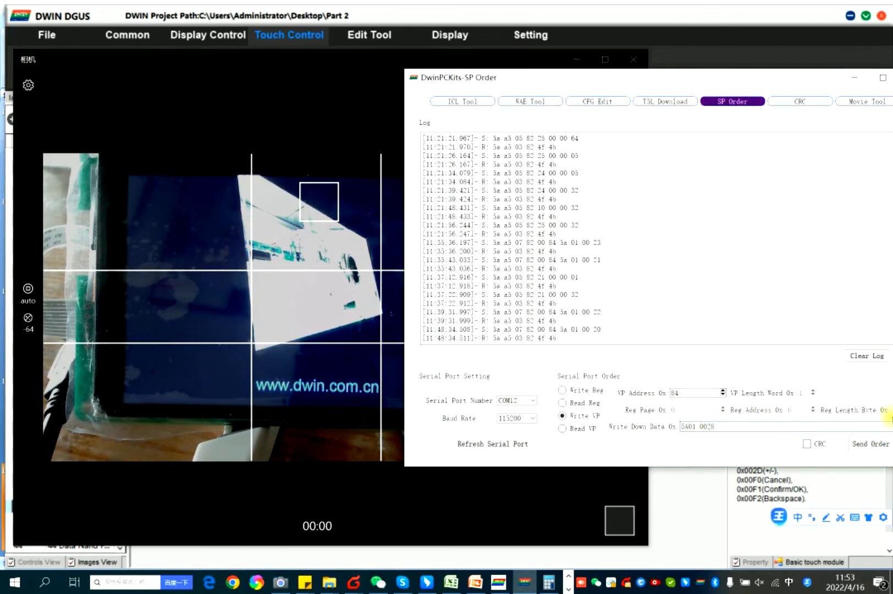
{"action": "left_click", "coordinate": [859, 444]}
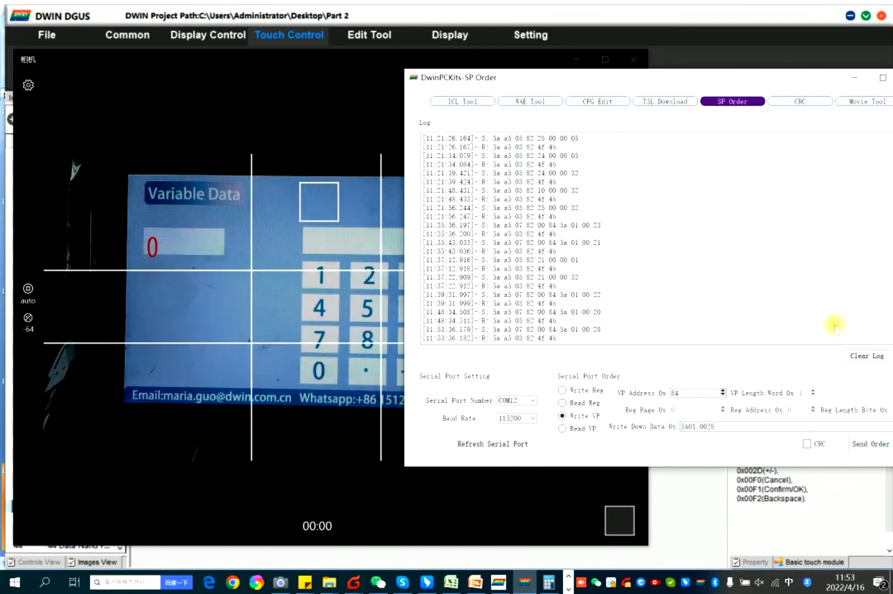
{"action": "left_click", "coordinate": [857, 78]}
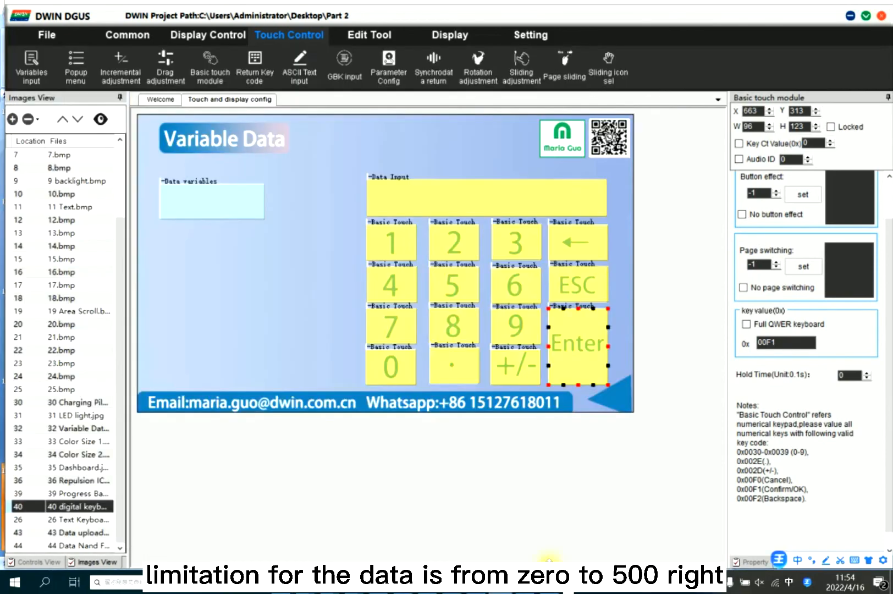
Review the Data Input control's enabling limits in DGUS and return to the Camera view of the display.
{"action": "left_click", "coordinate": [479, 198]}
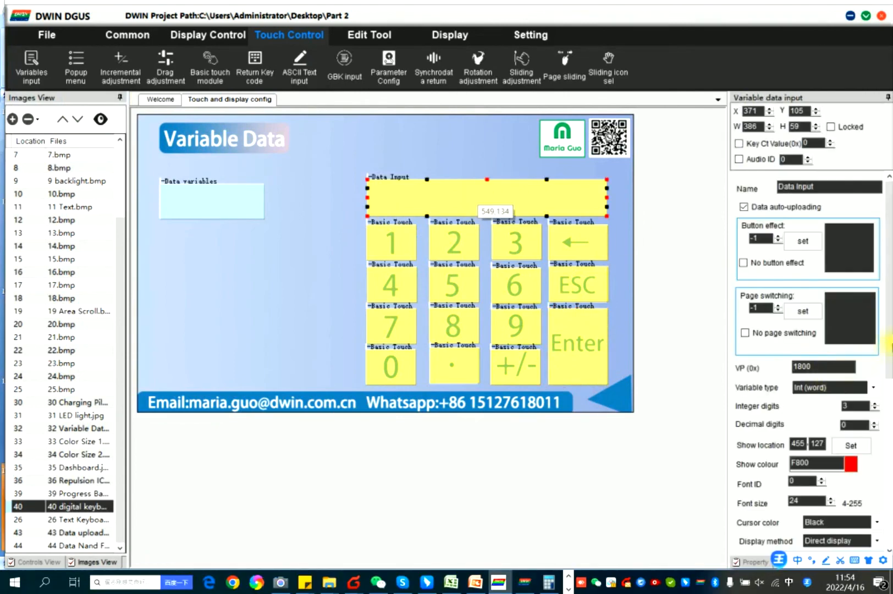
{"action": "scroll", "coordinate": [774, 438], "scroll_direction": "down", "scroll_amount": 6}
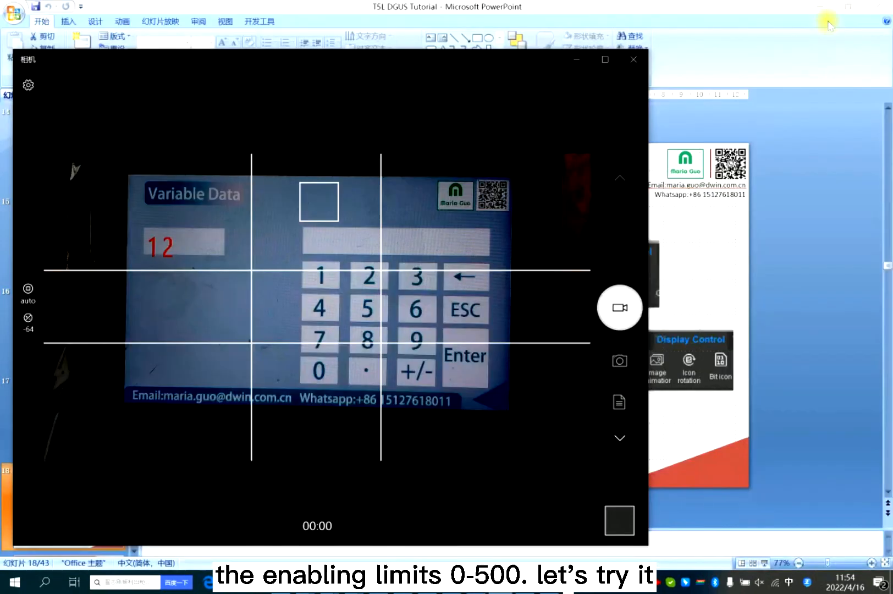
{"action": "left_click", "coordinate": [850, 16]}
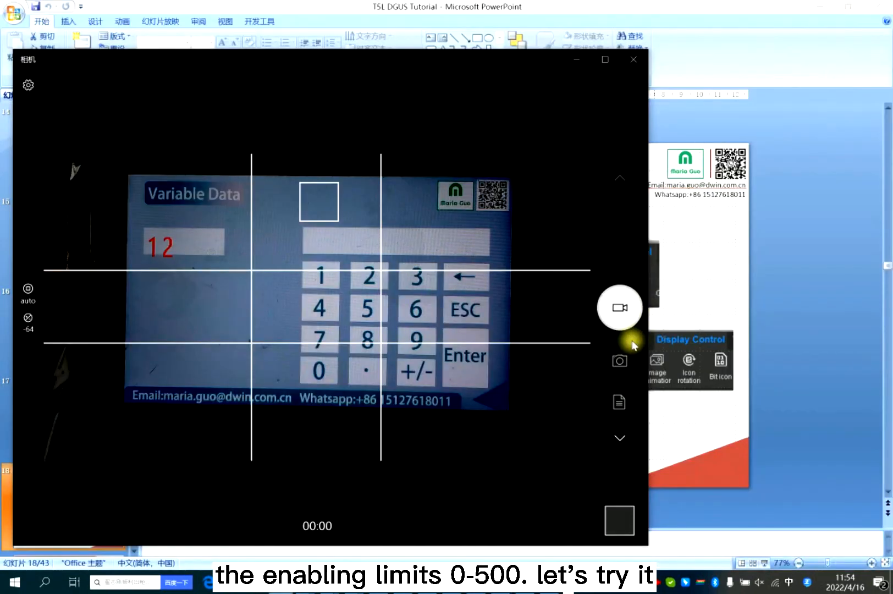